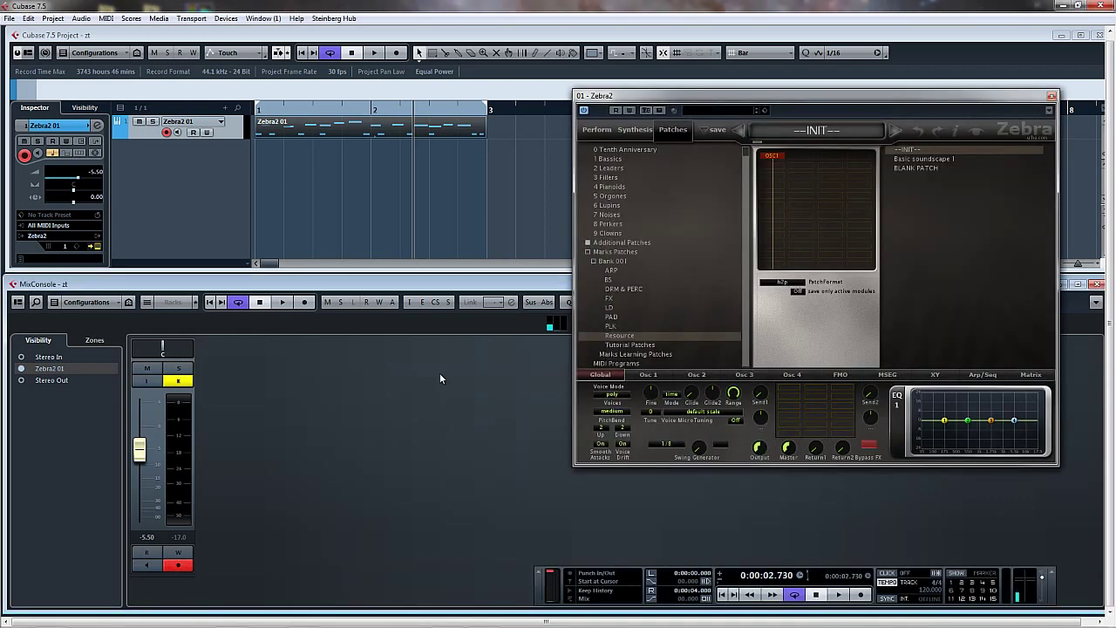
- Move the Zebra2 window toward the screen centre and look at the Synthesis and Performance pages
drag(806, 97, 562, 160)
click(384, 188)
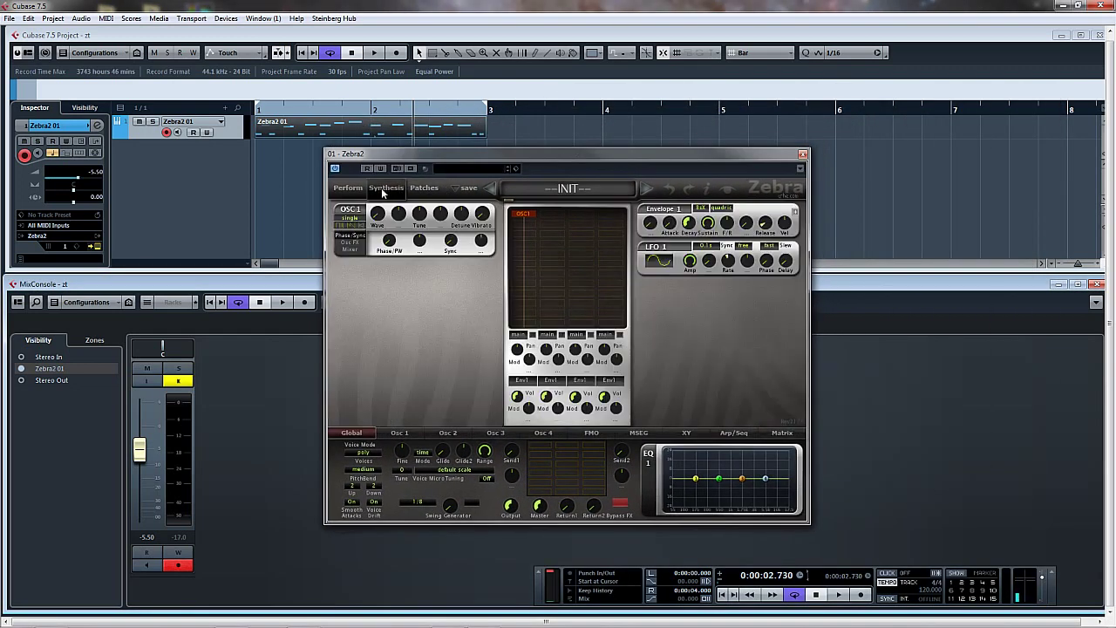
click(349, 189)
click(384, 188)
- Browse the grid module and effects module lists without adding anything, then return to Patches
click(531, 236)
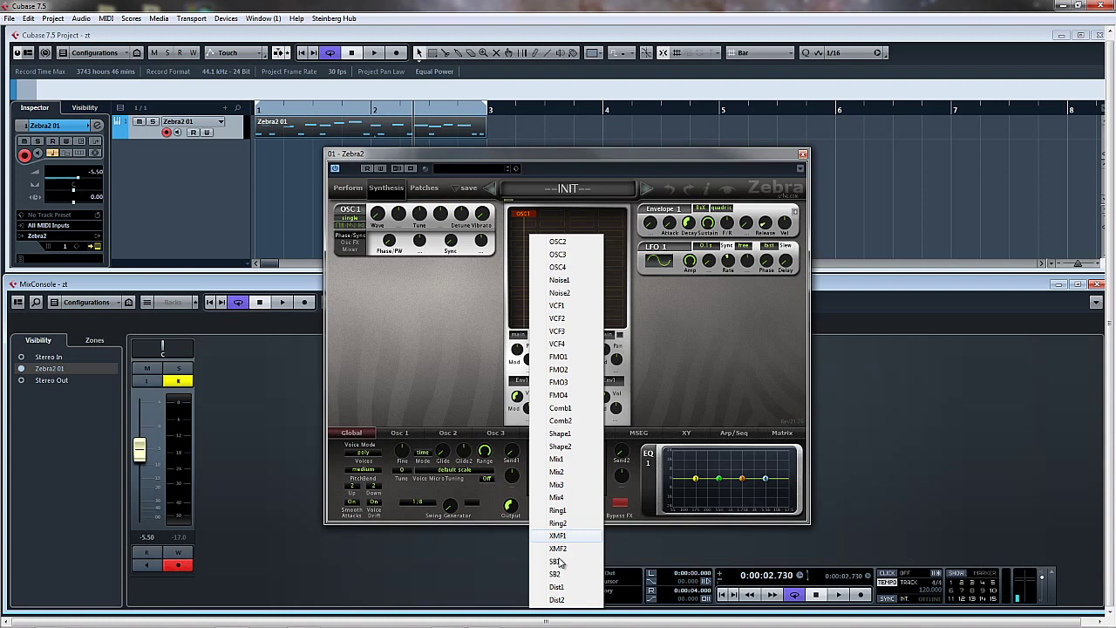
click(436, 311)
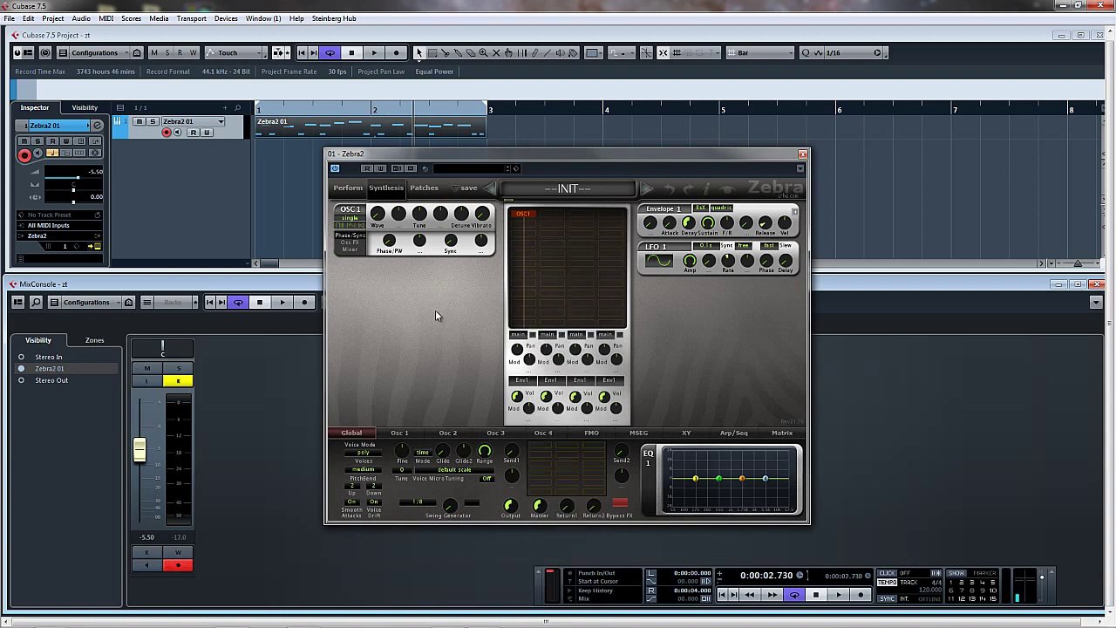
click(543, 455)
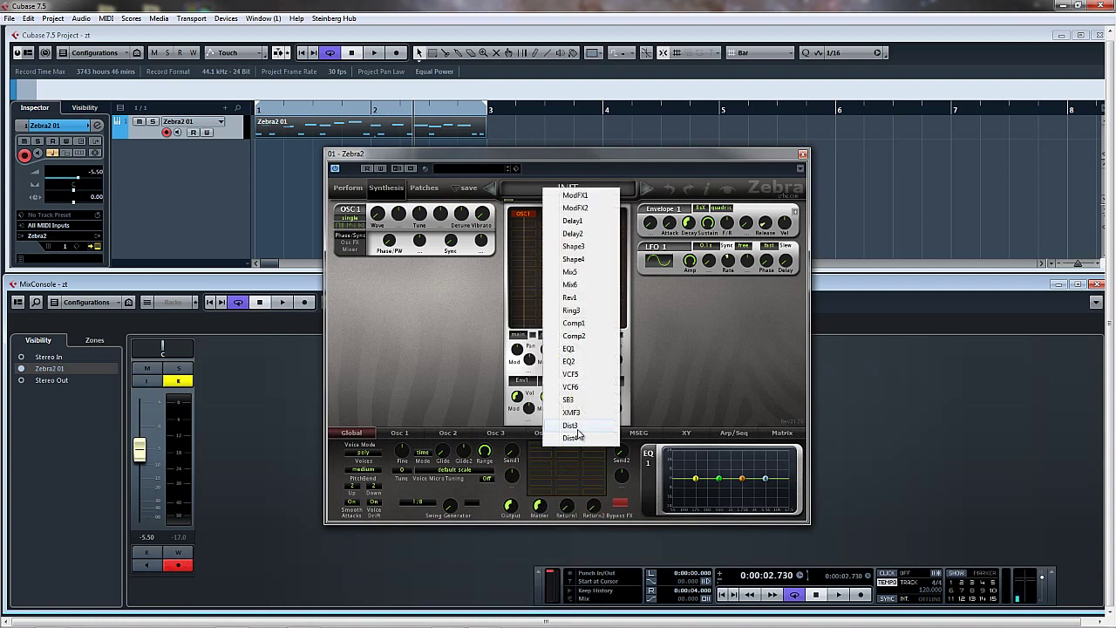
click(455, 366)
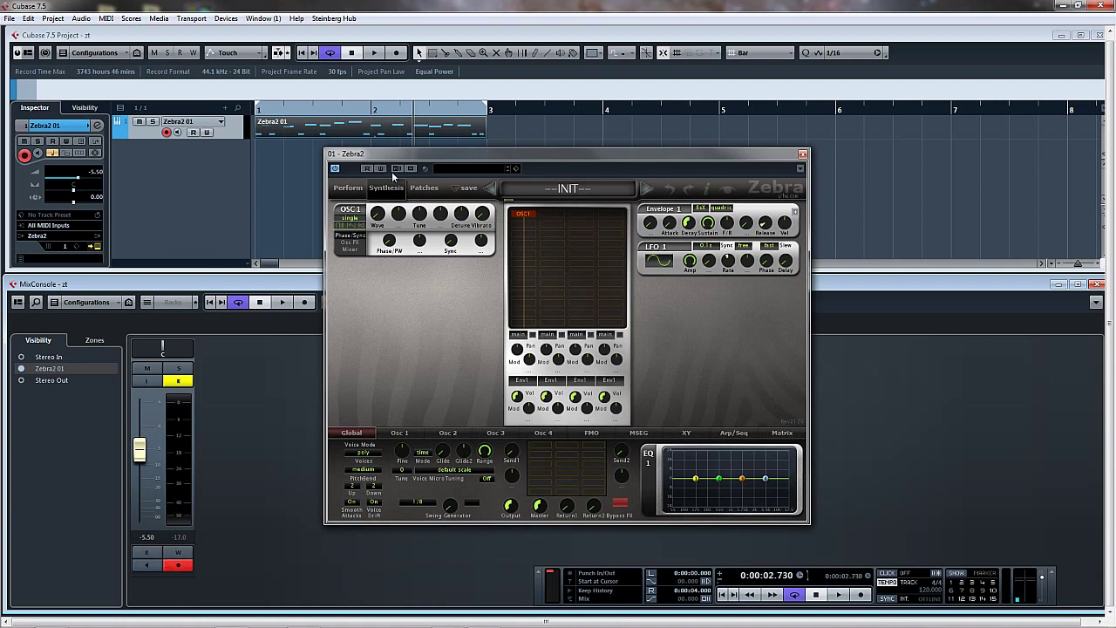
click(424, 189)
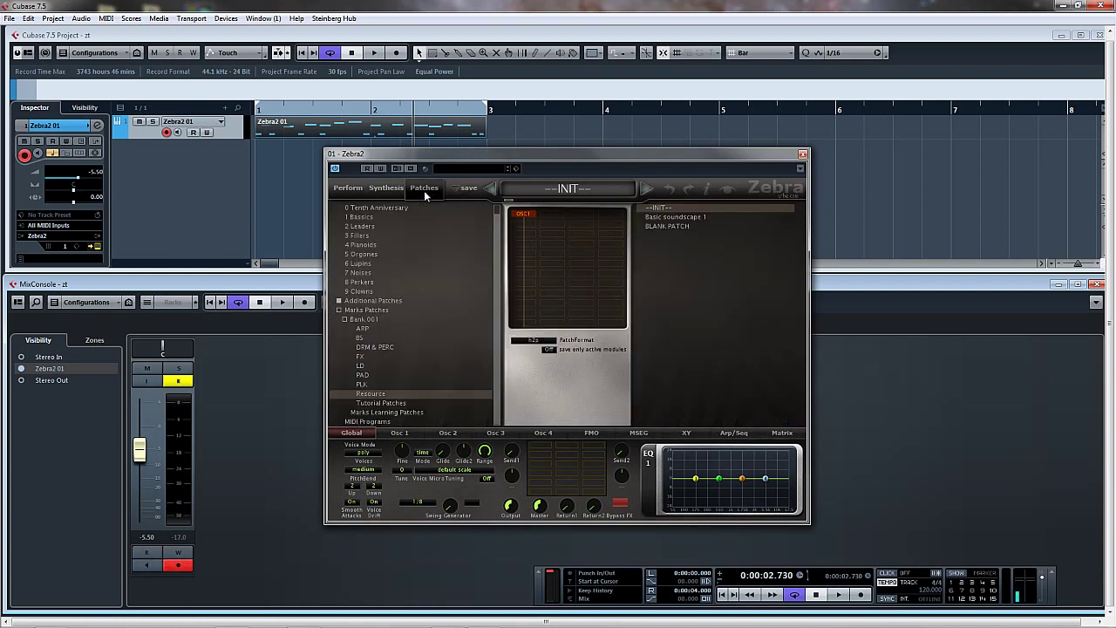
- Load Acid Man from the LD folder and play it once from the project start
click(359, 366)
click(669, 209)
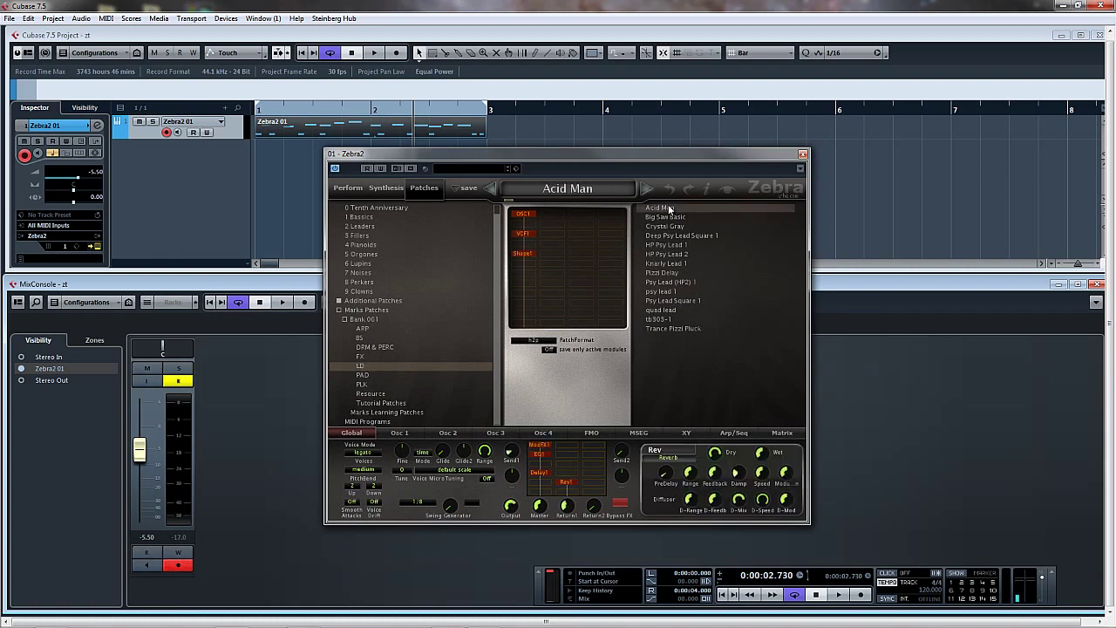
key(Home)
key(space)
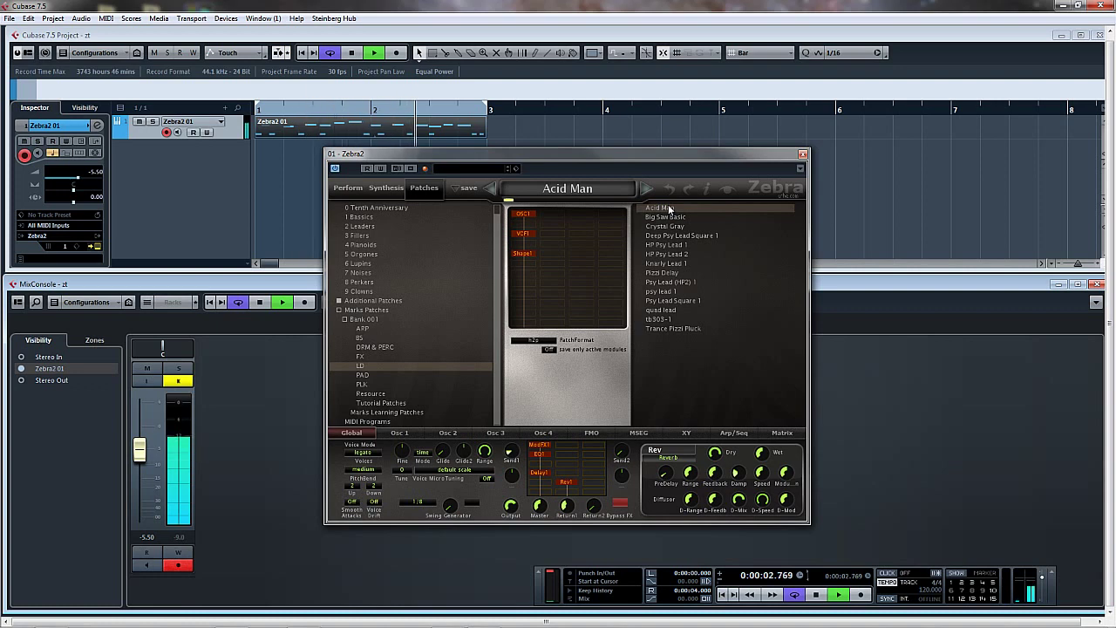
key(space)
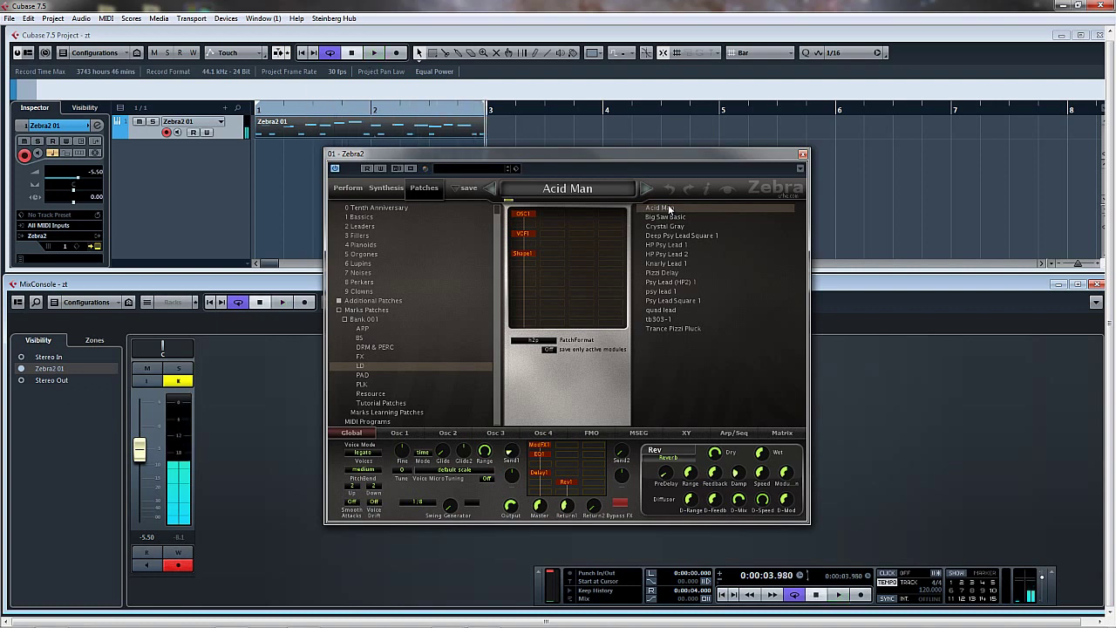
key(Home)
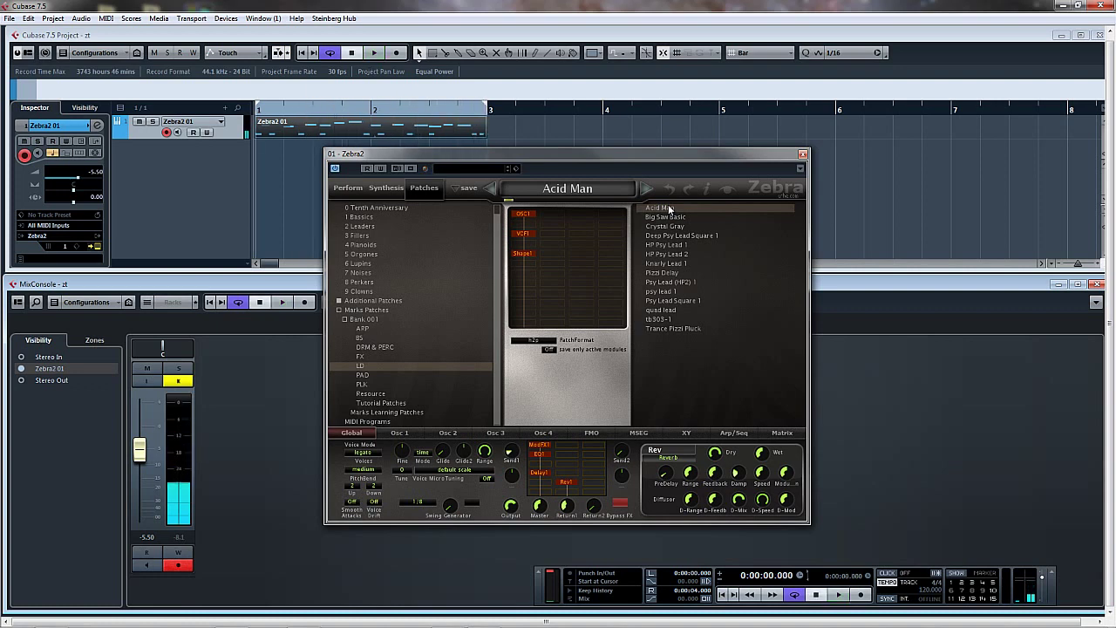
- Add a Dist1 module below Shape1 and check its Type list, keeping Tube Class A
click(524, 272)
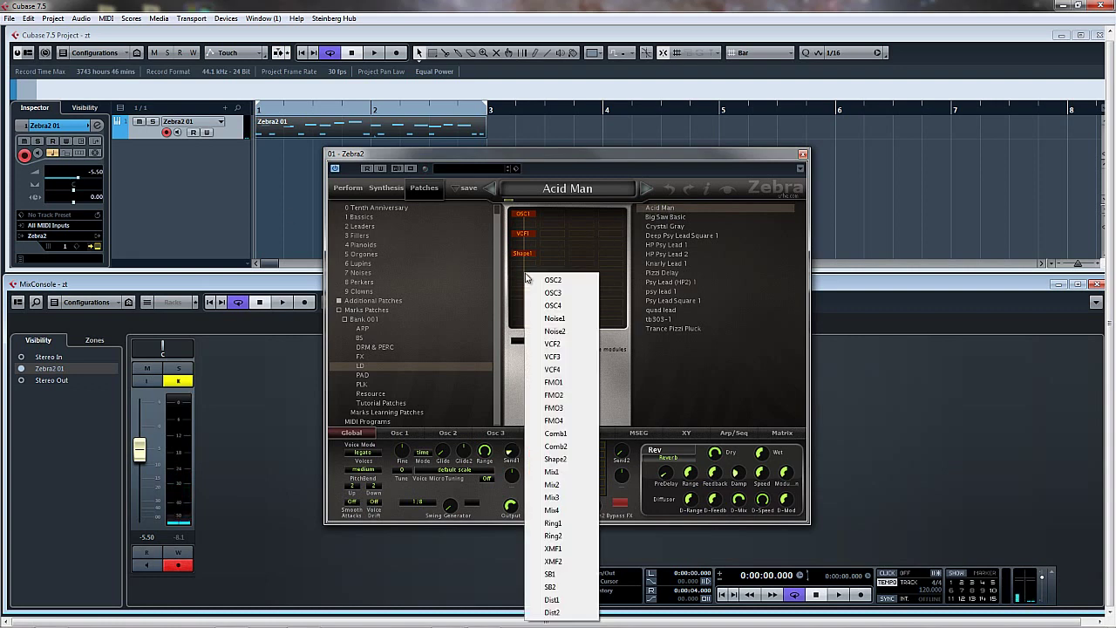
click(553, 599)
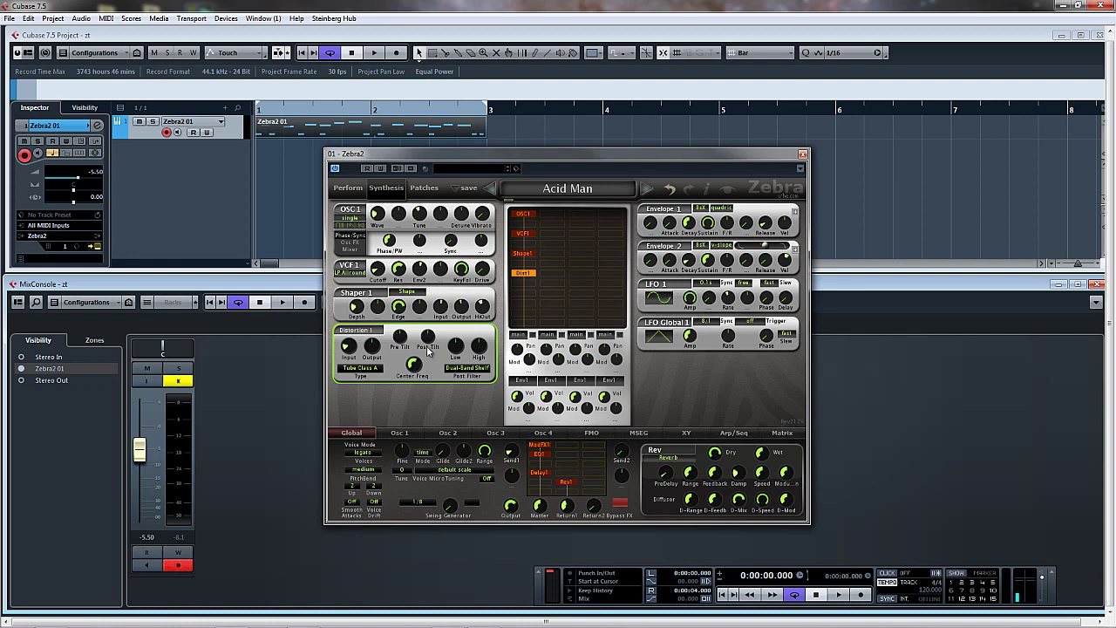
click(376, 370)
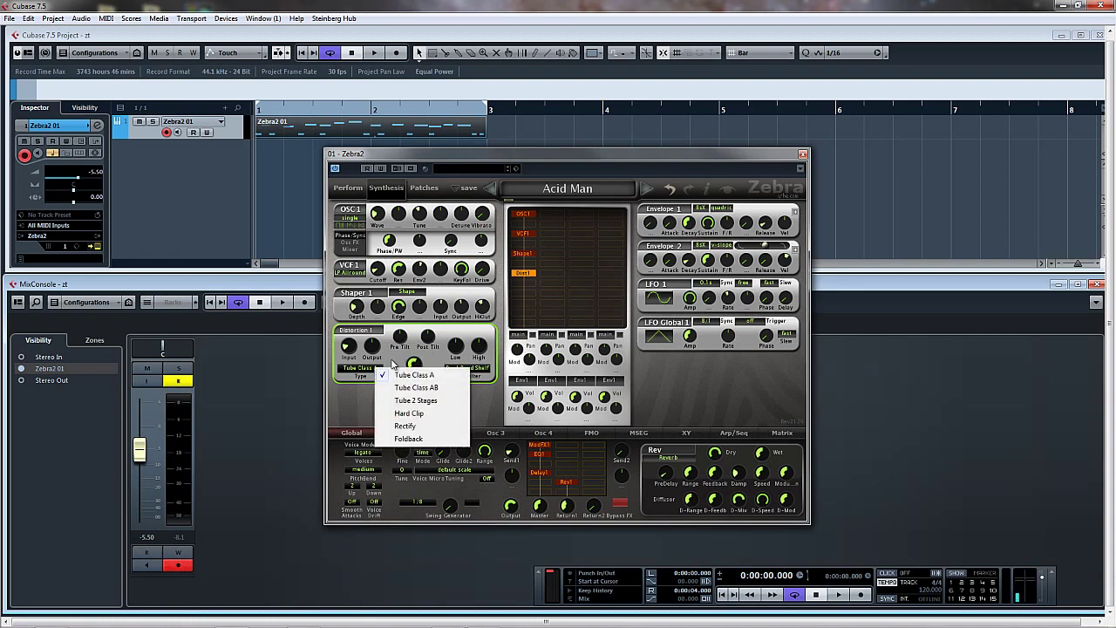
click(397, 366)
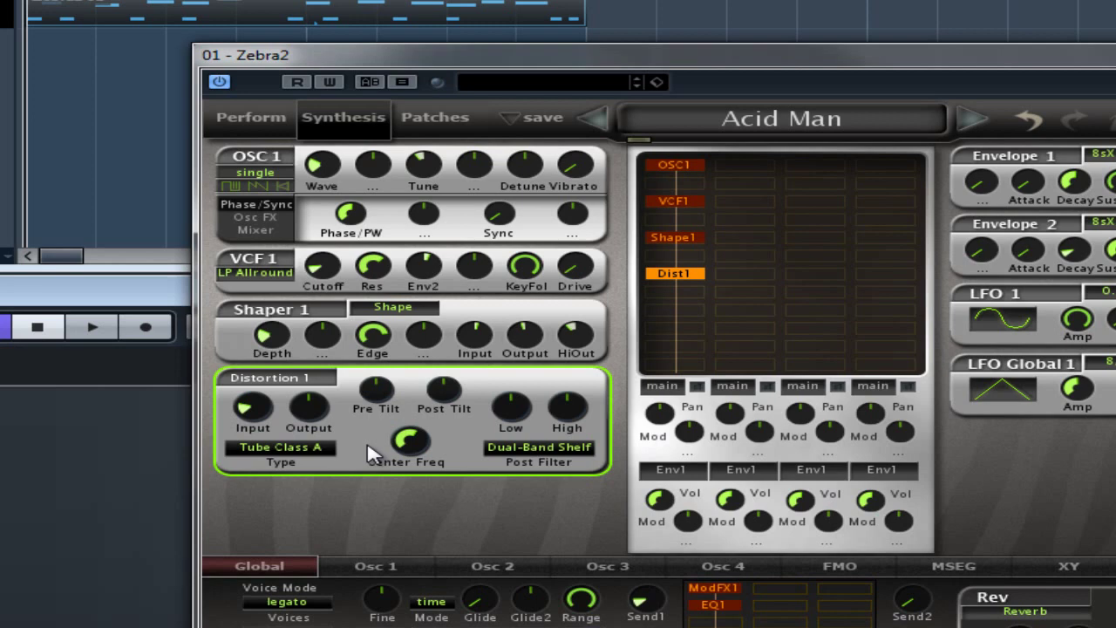
double_click(686, 274)
key(space)
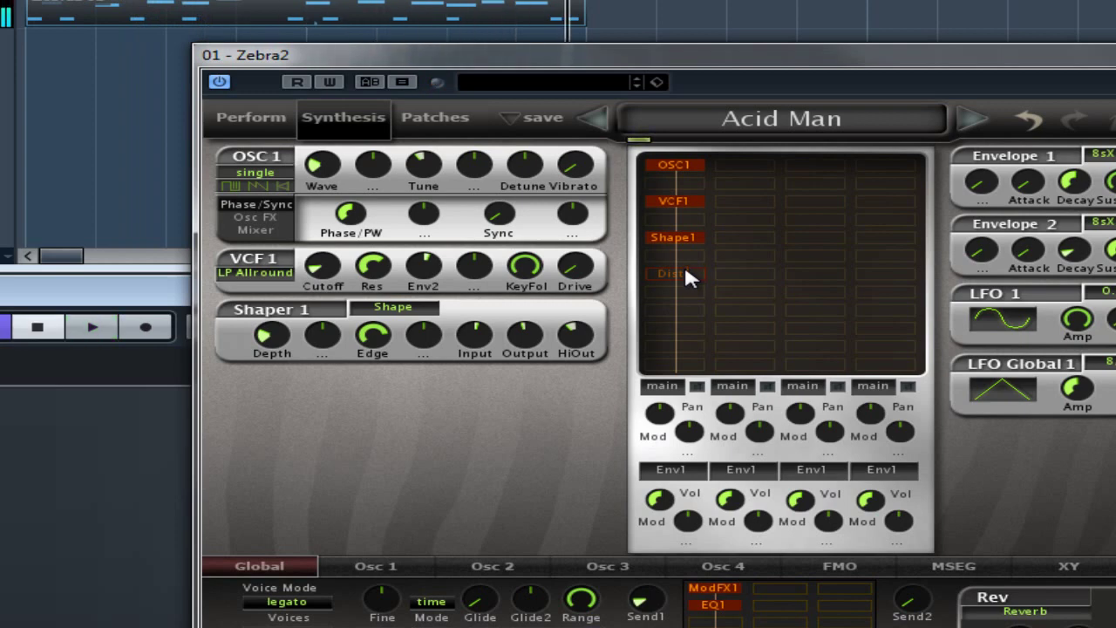
double_click(685, 274)
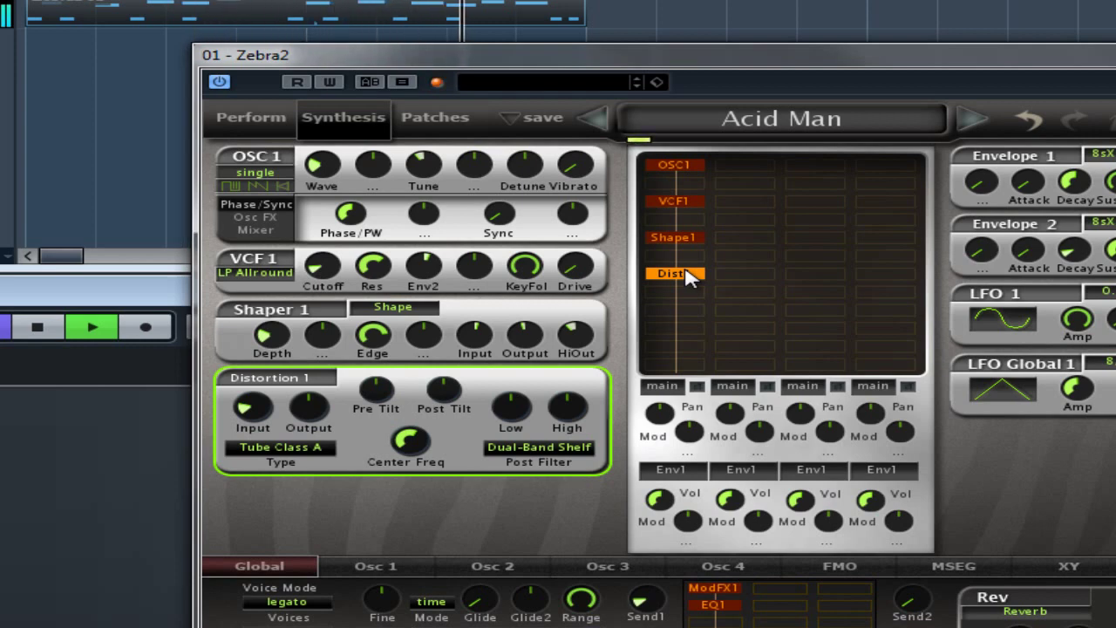
key(space)
key(Home)
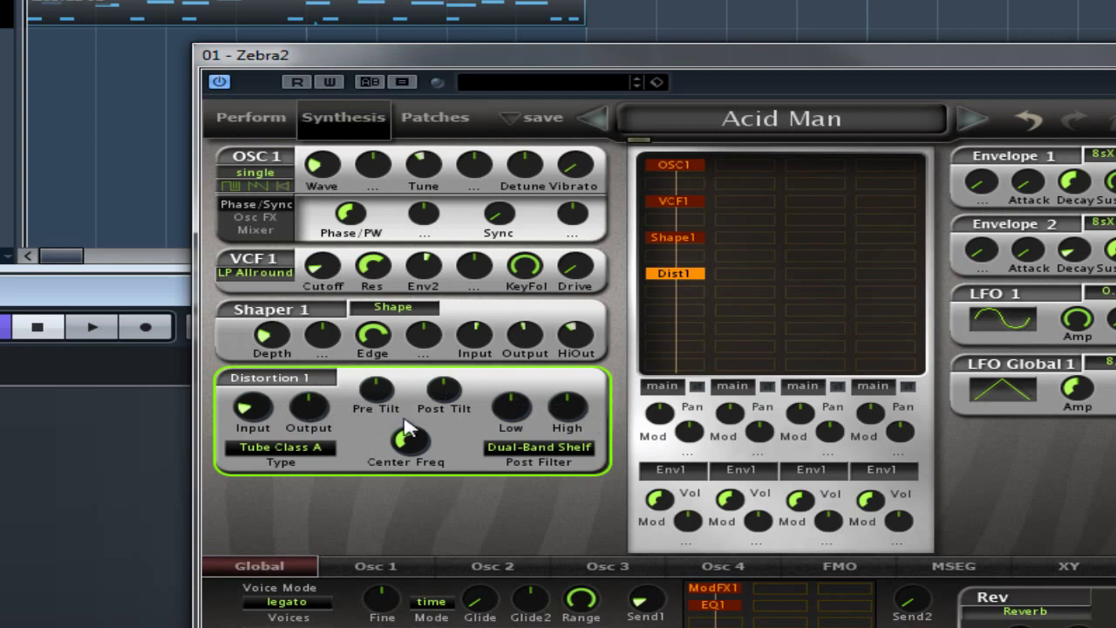
- Audition Distortion 1 as Tube Class AB, then as Tube 2 Stages
click(316, 448)
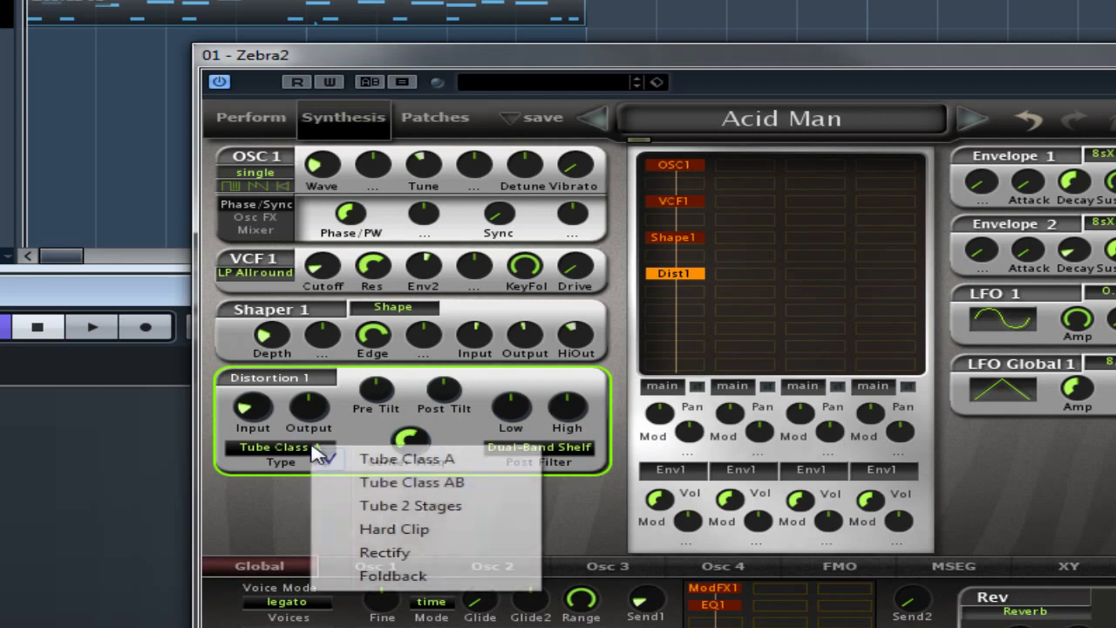
click(373, 485)
key(space)
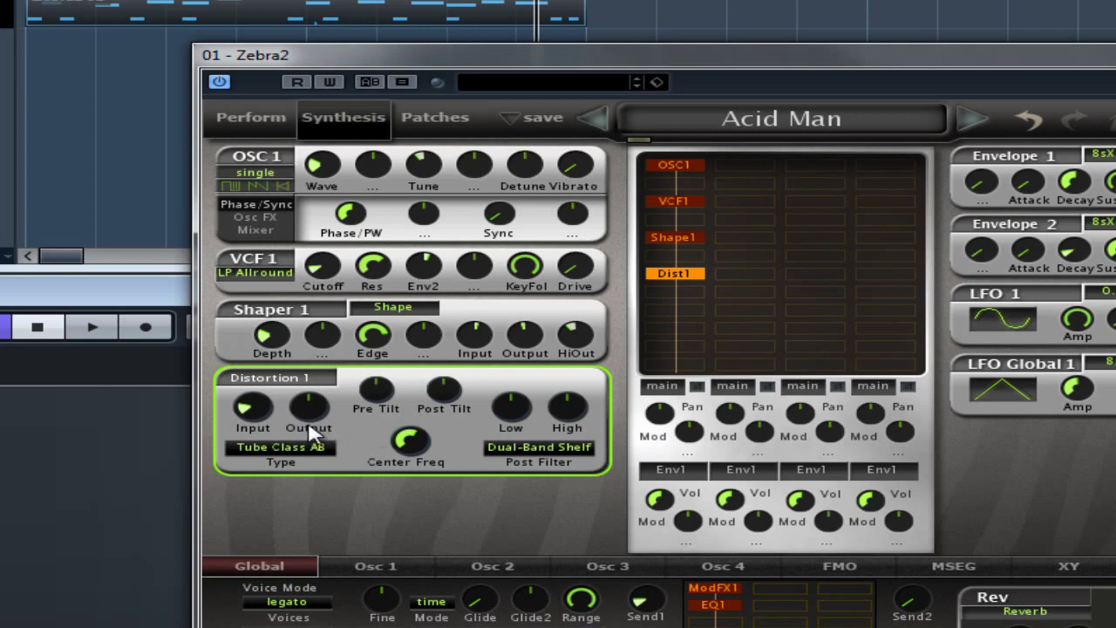
click(298, 447)
click(375, 505)
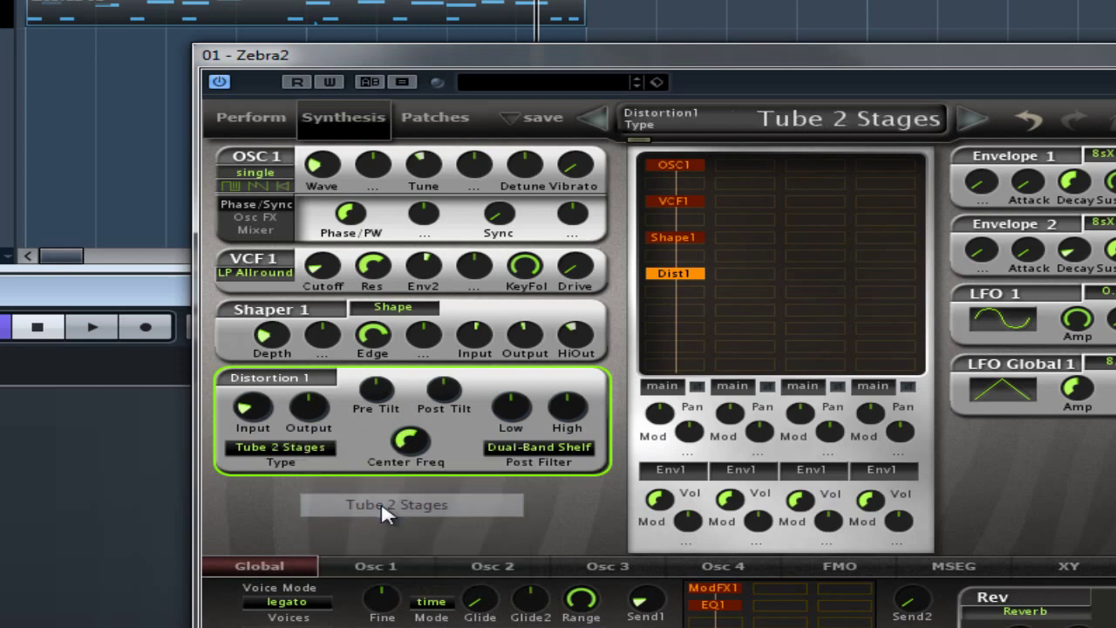
key(space)
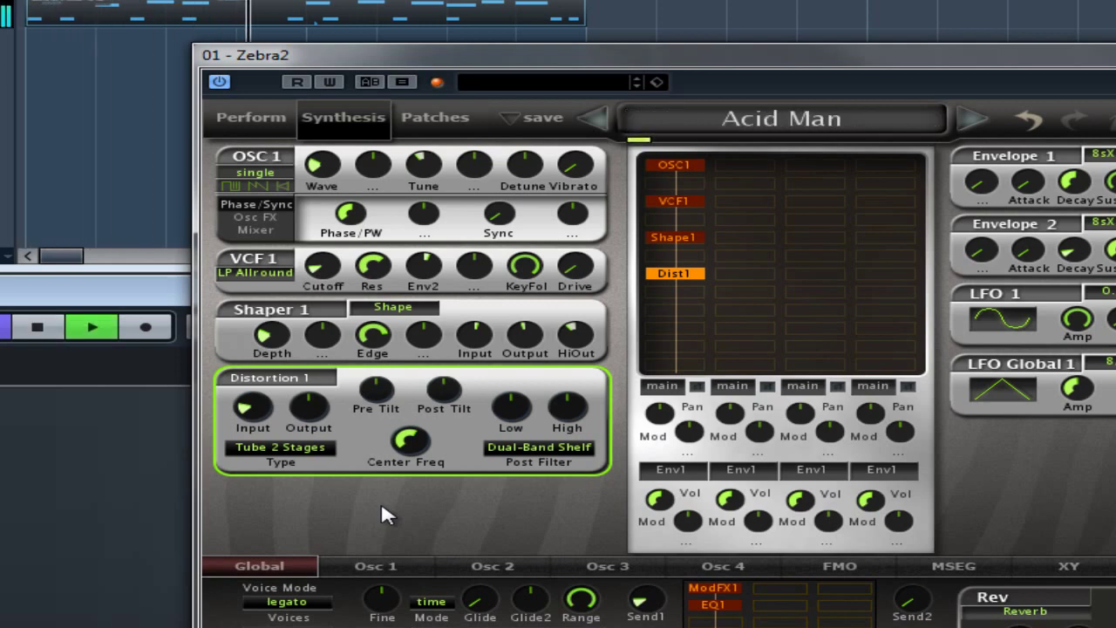
key(space)
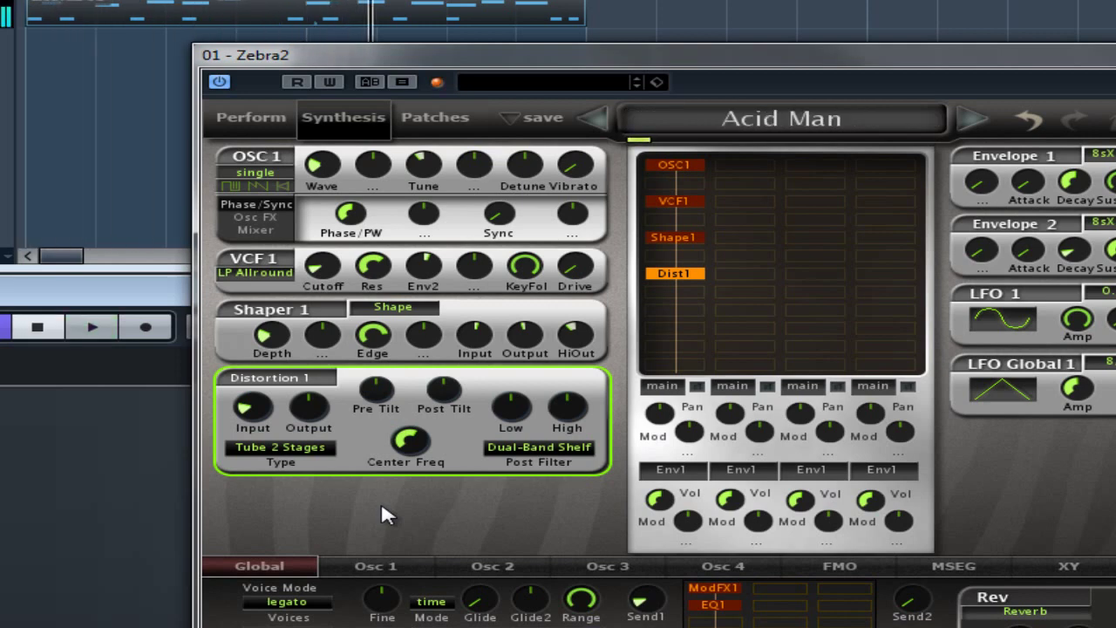
- Switch Distortion 1's type to Hard Clip, then on to Rectify
click(323, 453)
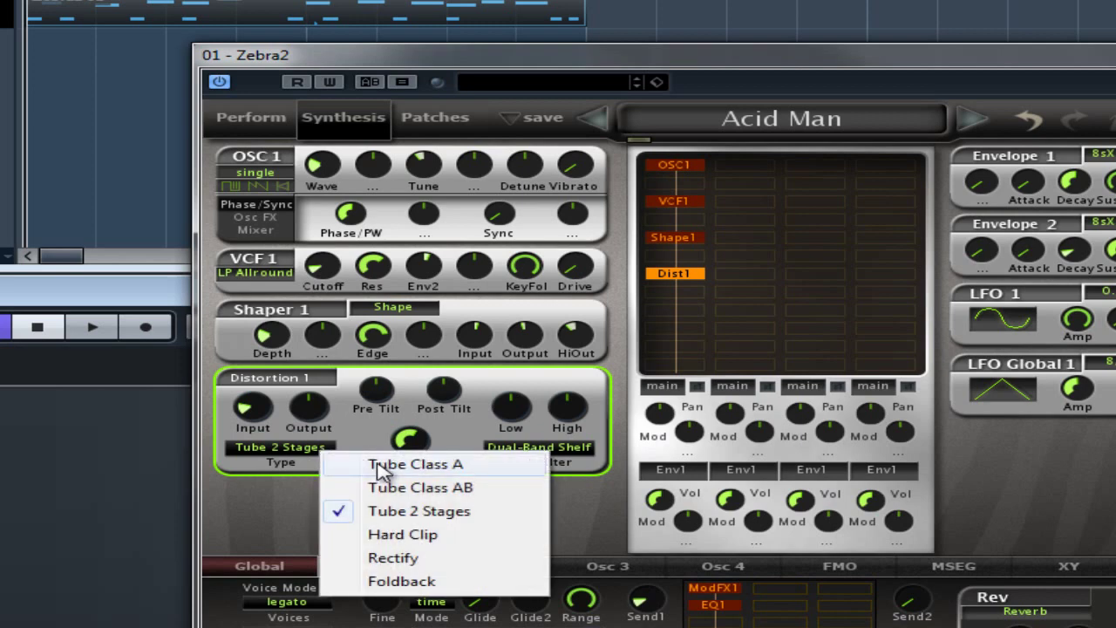
click(365, 432)
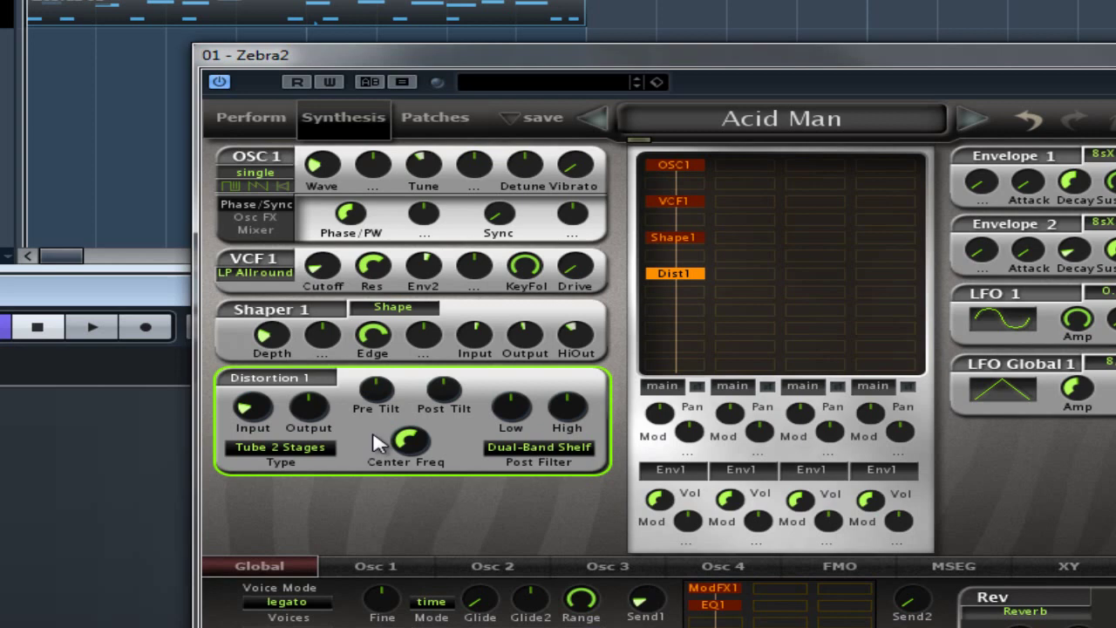
click(372, 436)
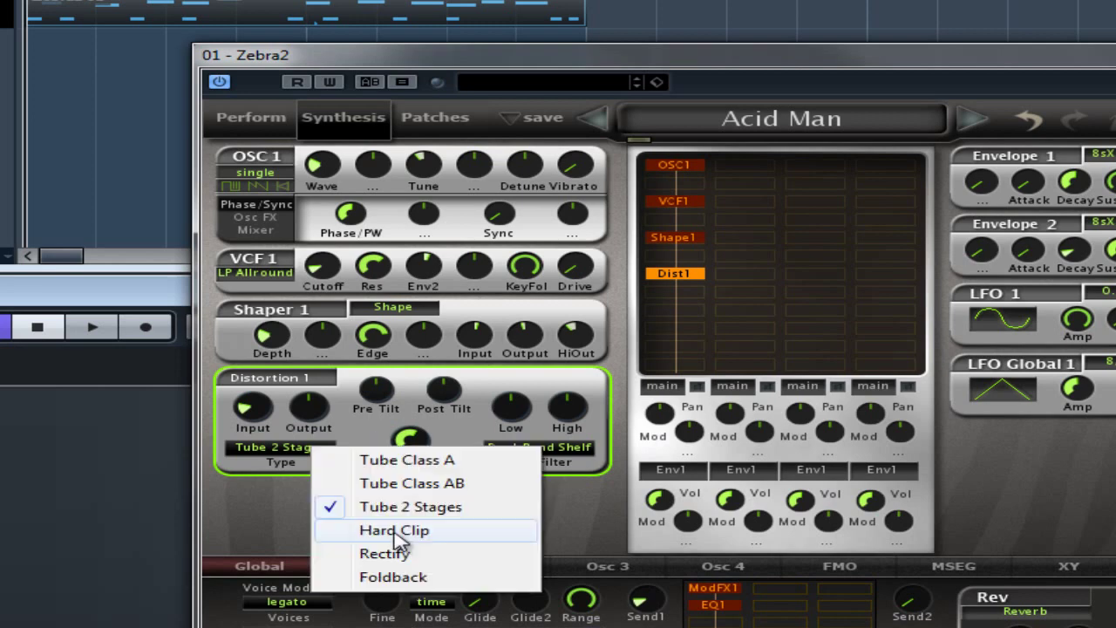
click(392, 506)
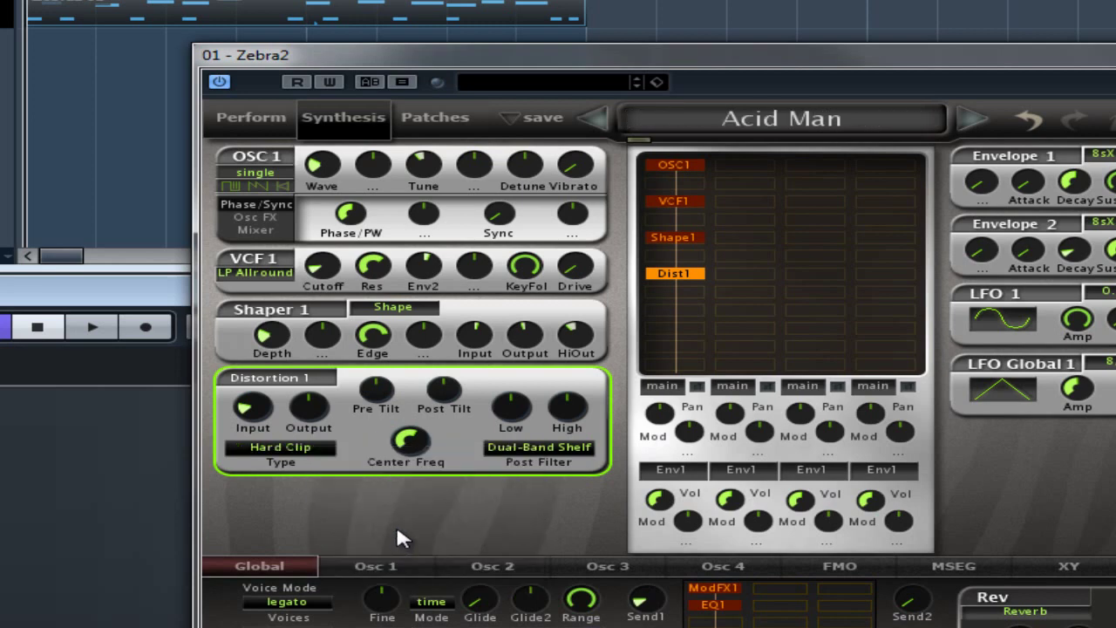
click(296, 449)
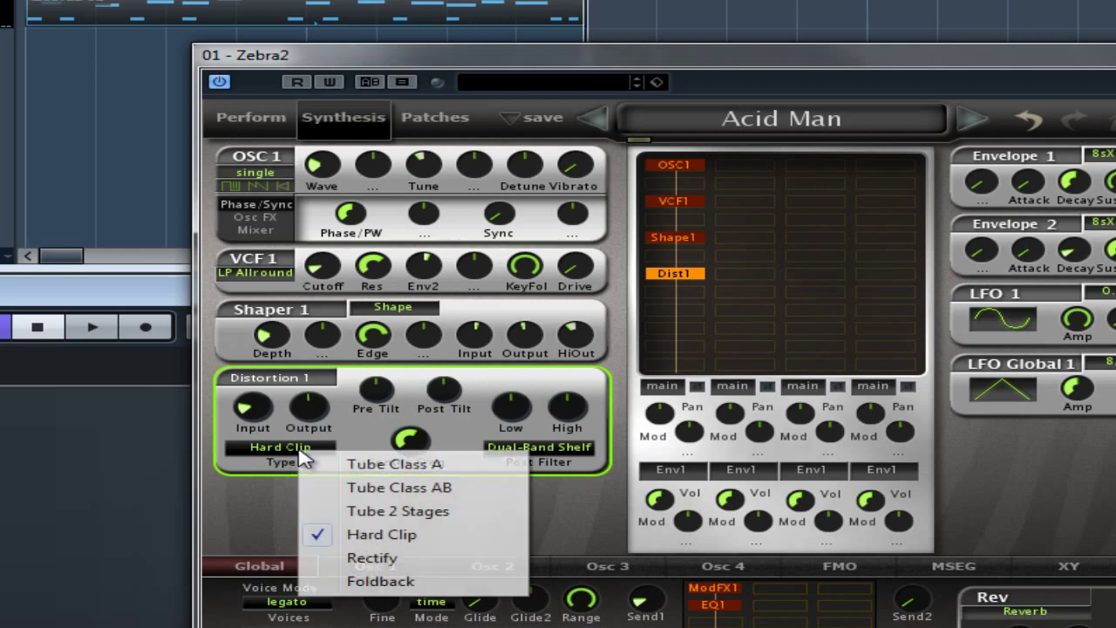
click(387, 558)
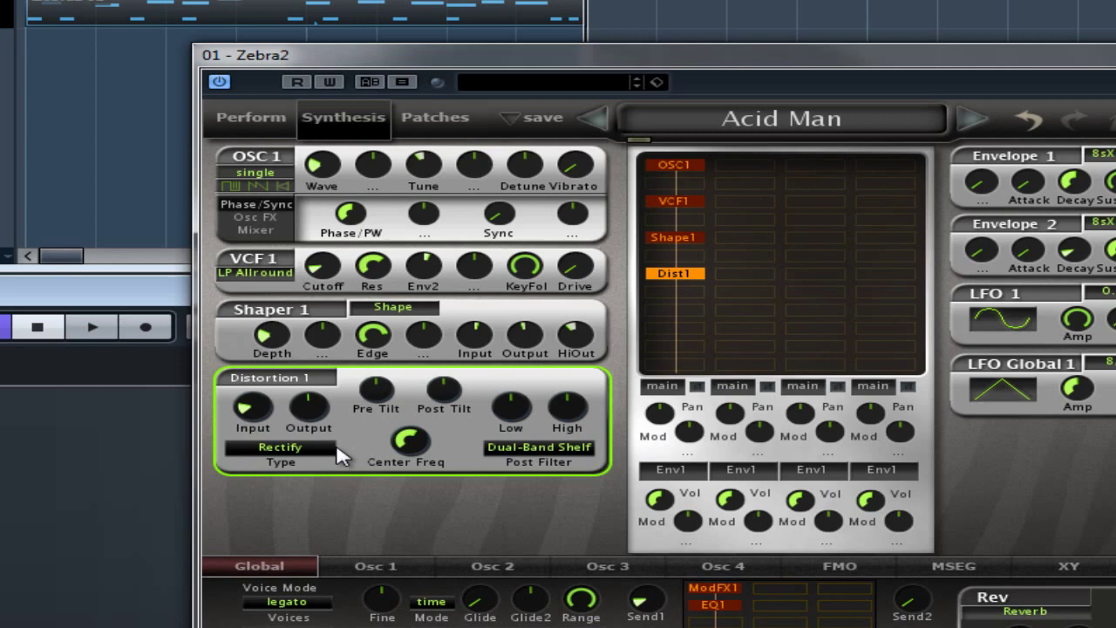
- Set Distortion 1 to Foldback, audition a raised Input drive, then reset Input and nudge it slightly up
click(326, 452)
click(399, 579)
key(space)
drag(260, 402, 301, 342)
key(space)
double_click(250, 405)
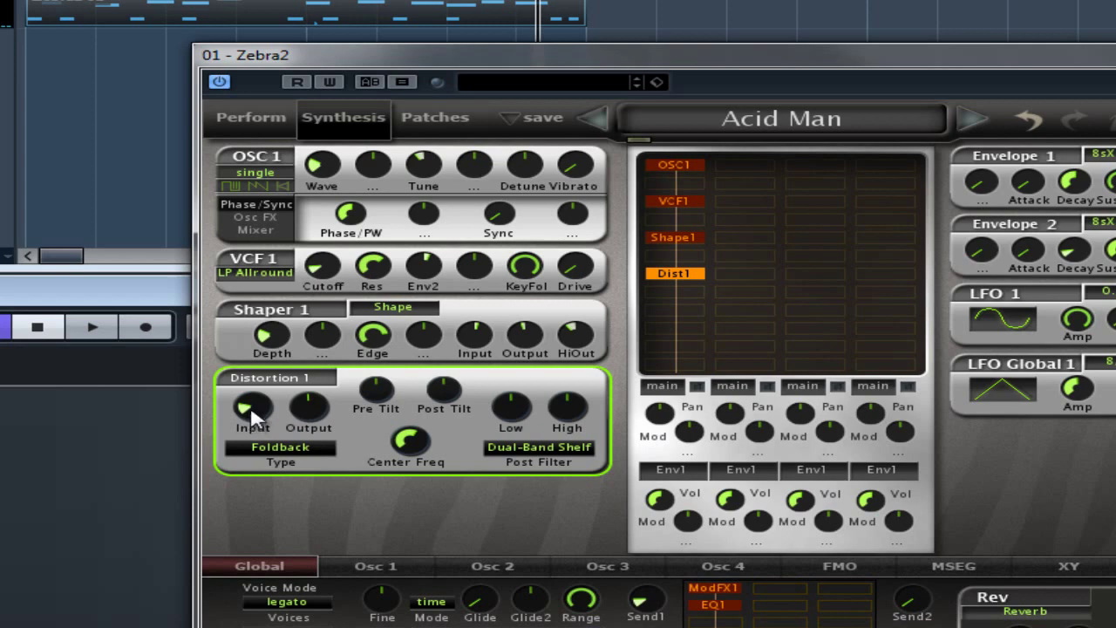
drag(256, 412, 323, 423)
- Set Distortion 1 to Tube Class A, audition Pre Tilt at about 13.00, then reset it to 0.00
click(297, 449)
click(338, 460)
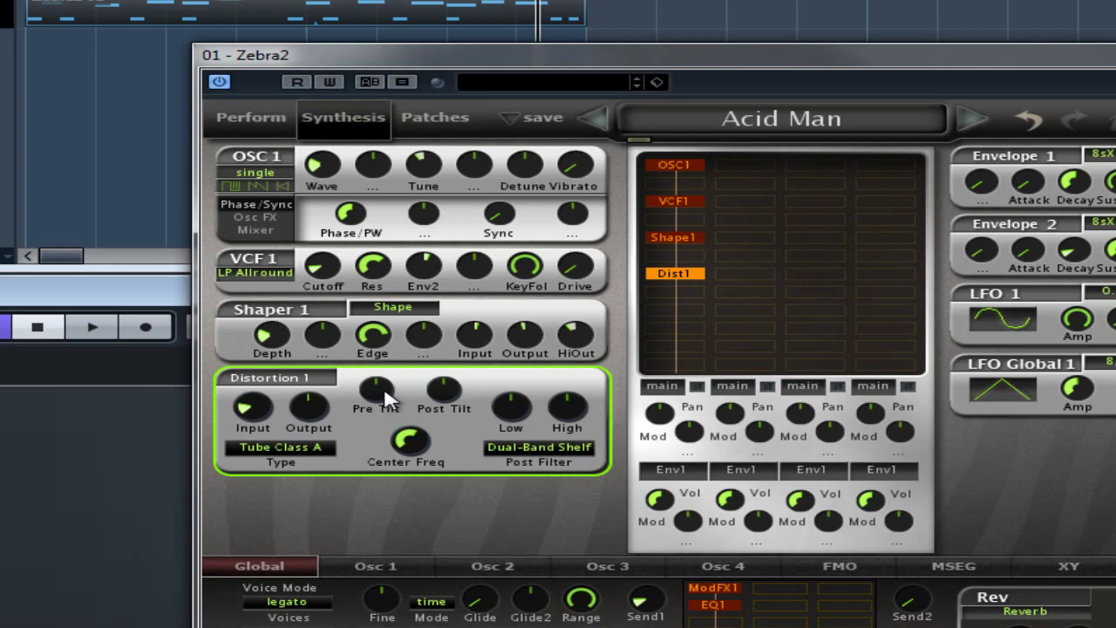
key(space)
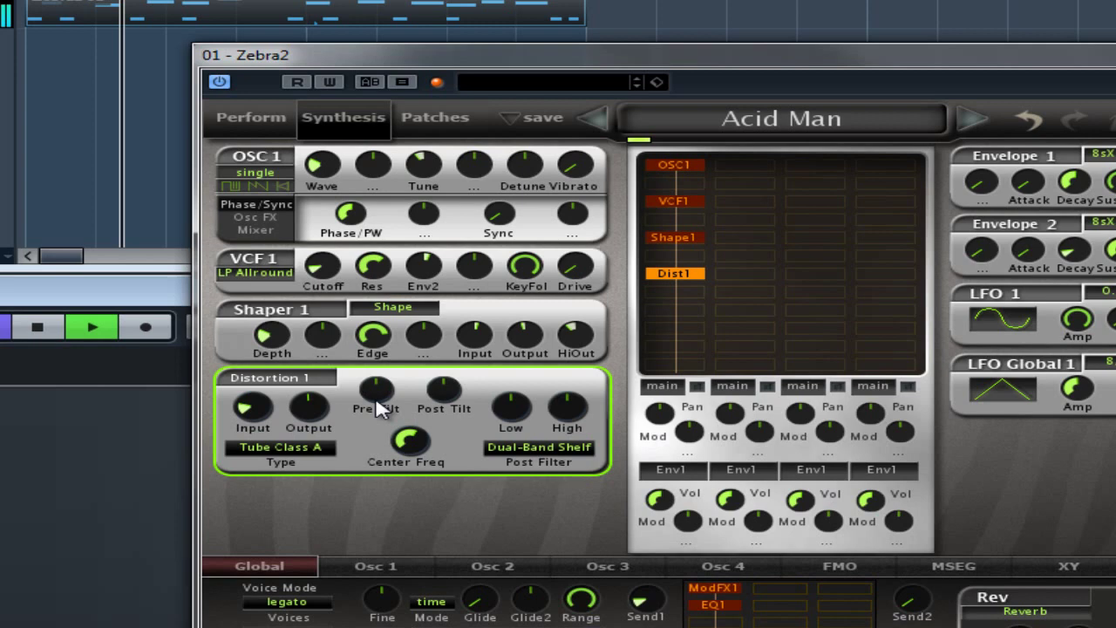
drag(377, 408, 376, 340)
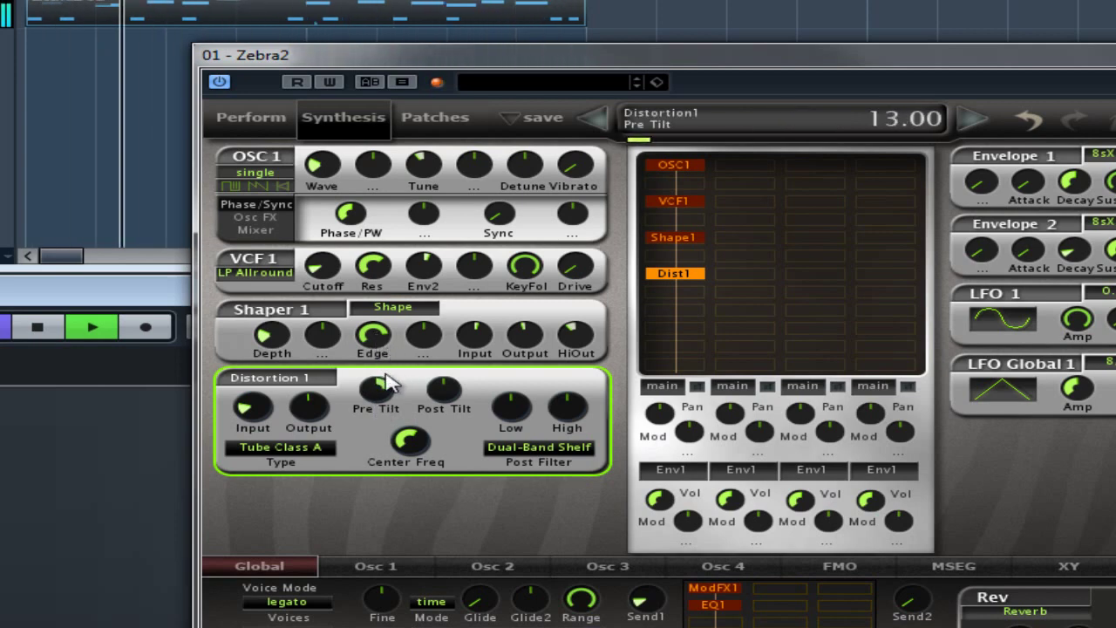
key(space)
double_click(380, 385)
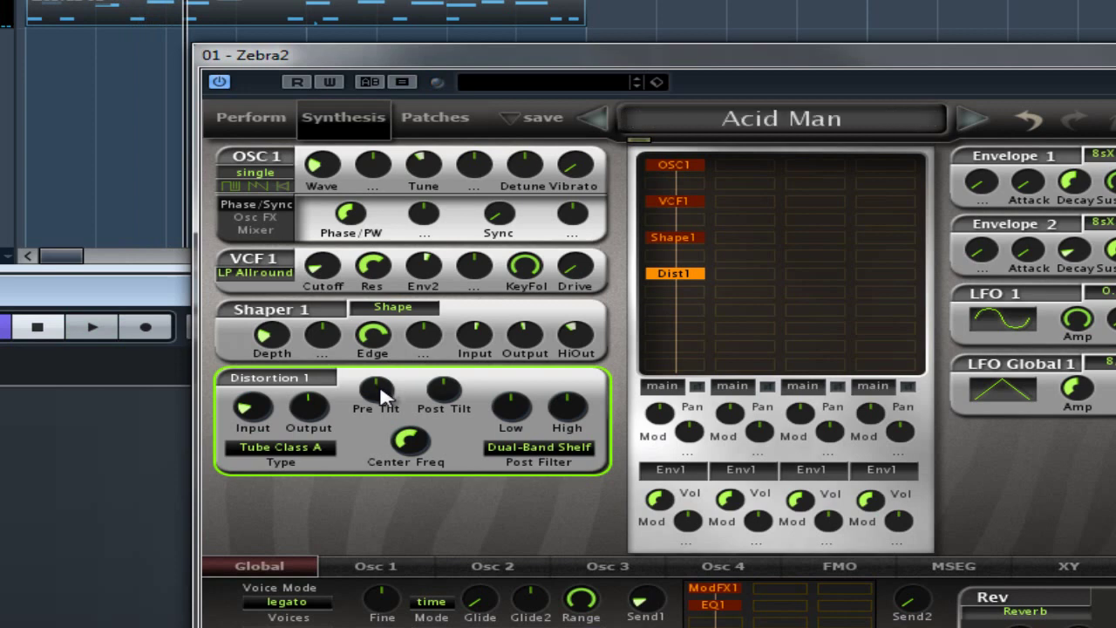
- Audition Pre Tilt at negative values down to -13.80, then reset it to 0.00
key(space)
drag(381, 390, 386, 434)
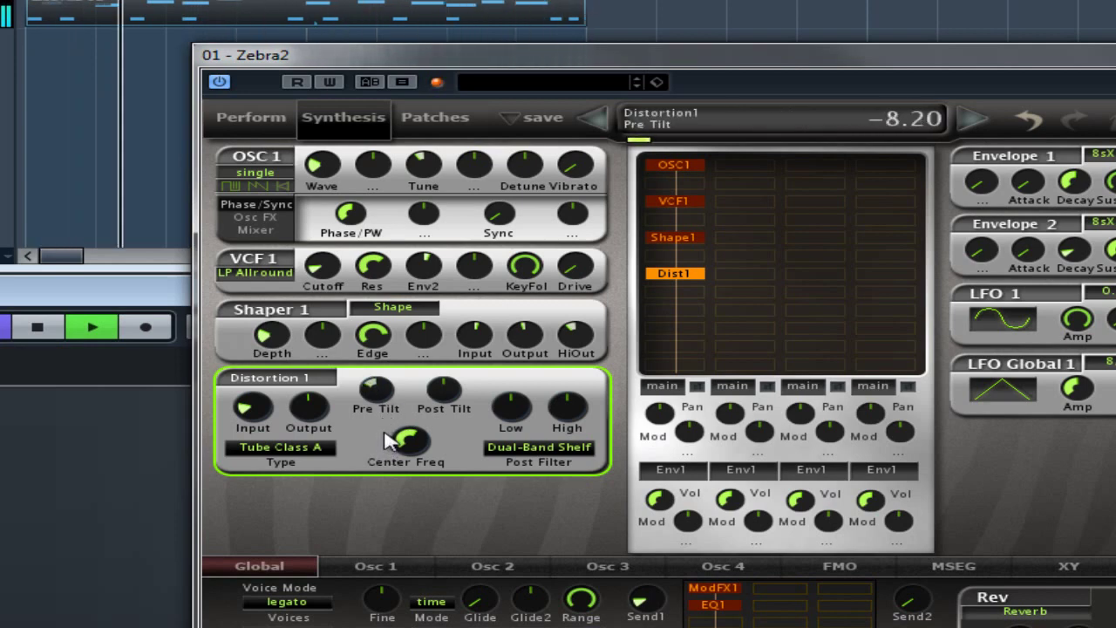
key(space)
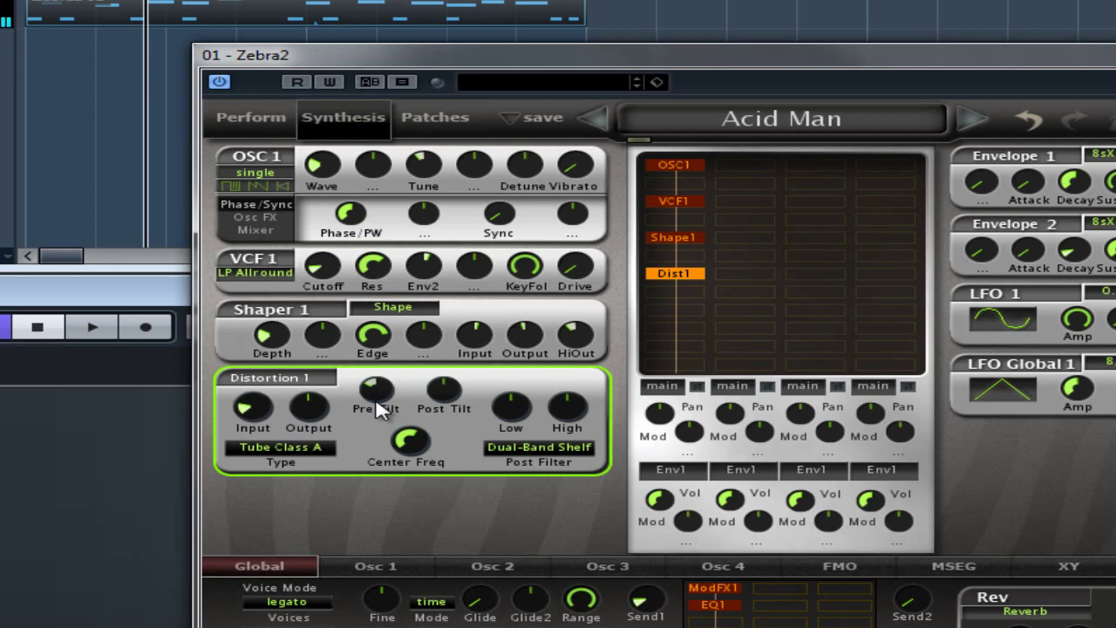
double_click(381, 410)
key(space)
drag(381, 410, 384, 466)
key(space)
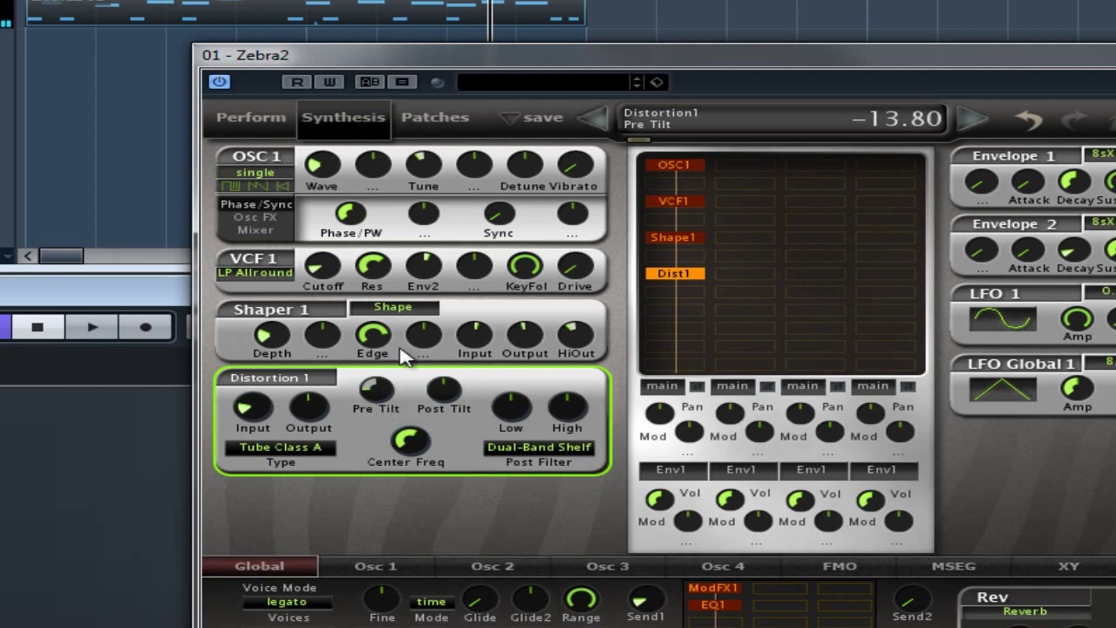
key(space)
drag(380, 388, 374, 361)
double_click(386, 393)
key(space)
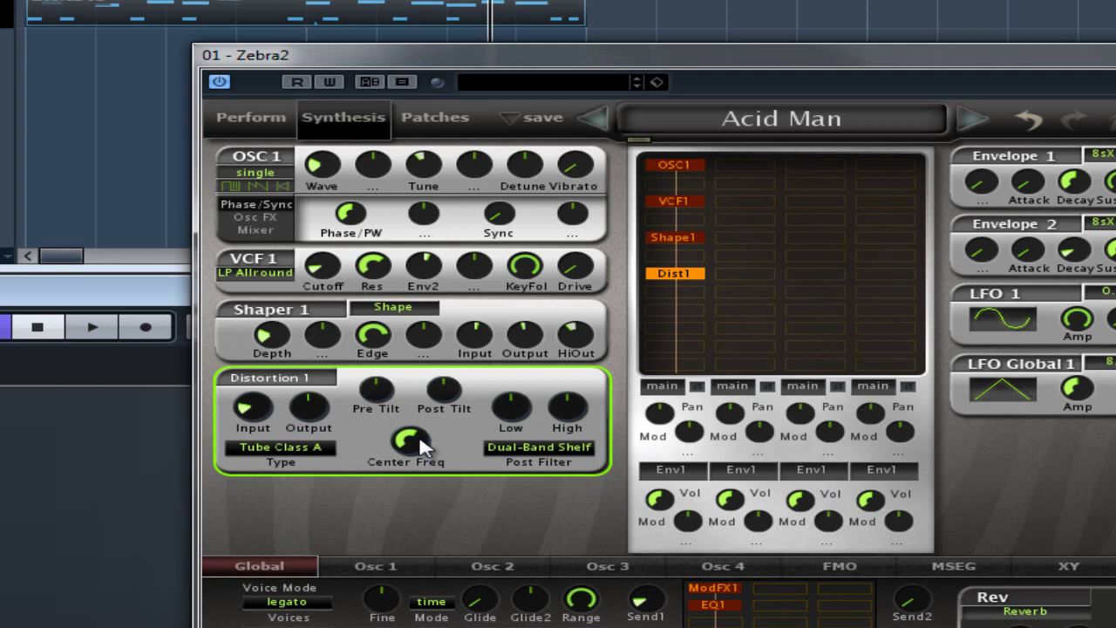
- Lower Center Freq to about 85.50 while playing, sweep Pre Tilt down, then reset Pre Tilt to 0.00
key(space)
drag(420, 441, 408, 528)
drag(387, 392, 418, 436)
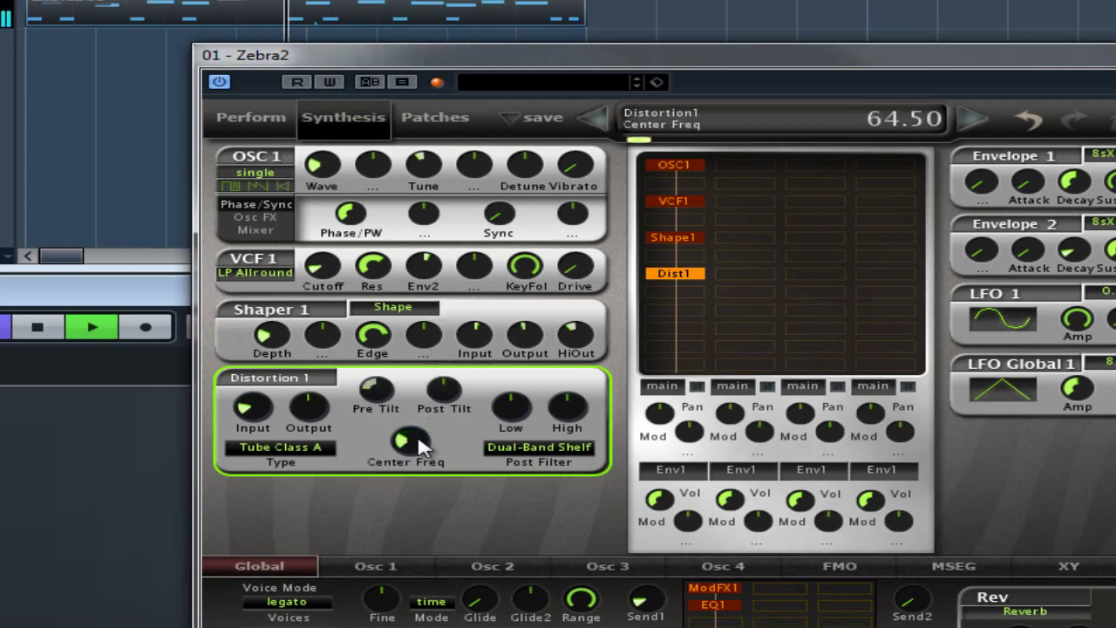
key(space)
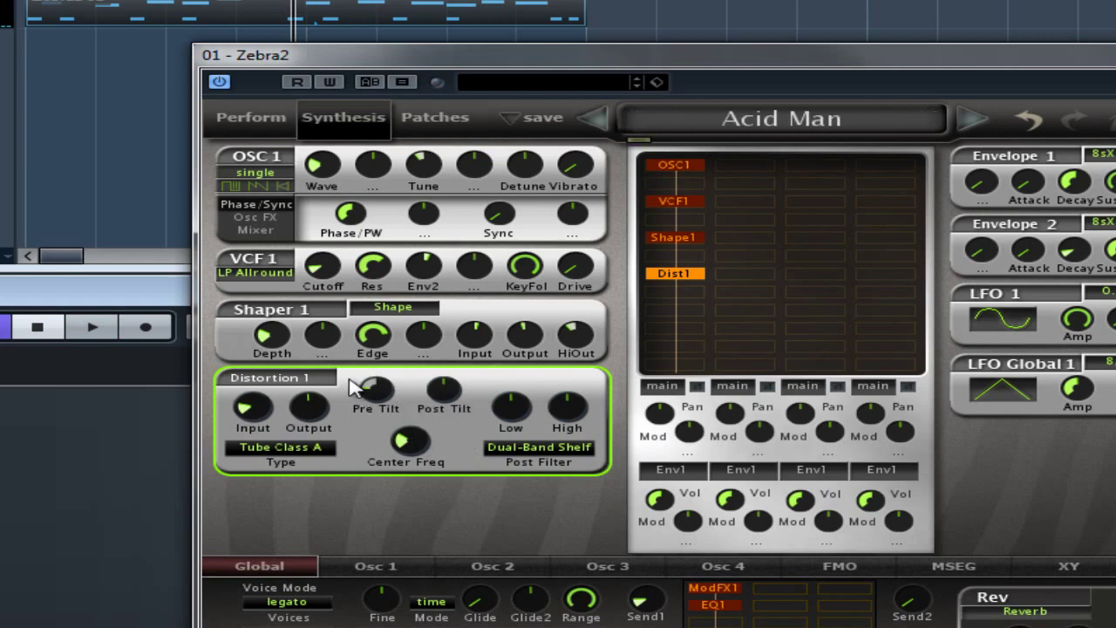
double_click(385, 393)
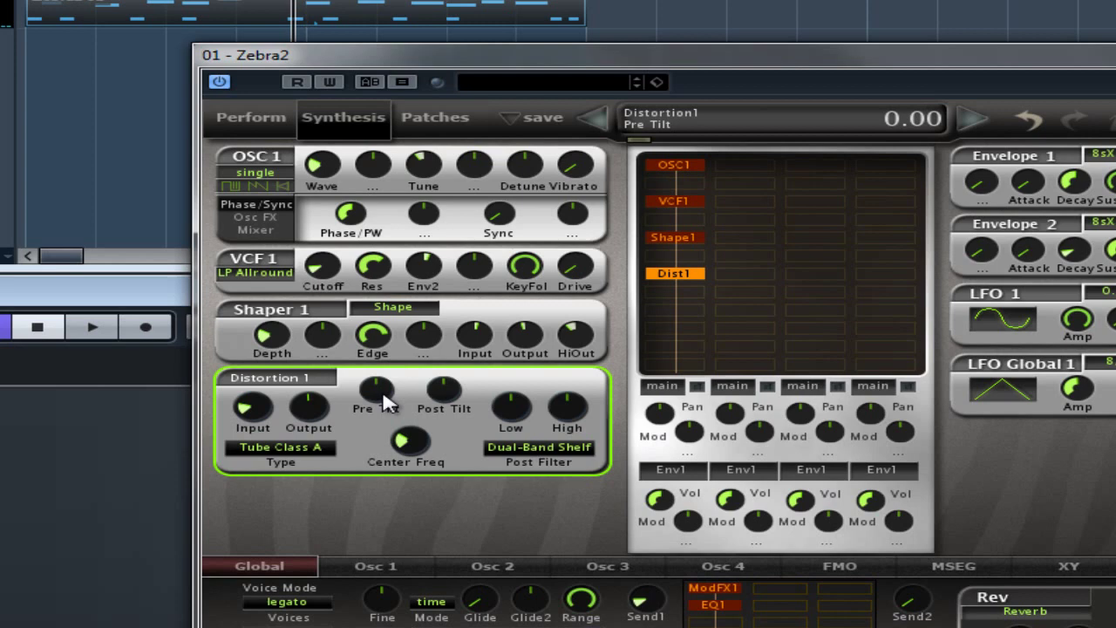
key(space)
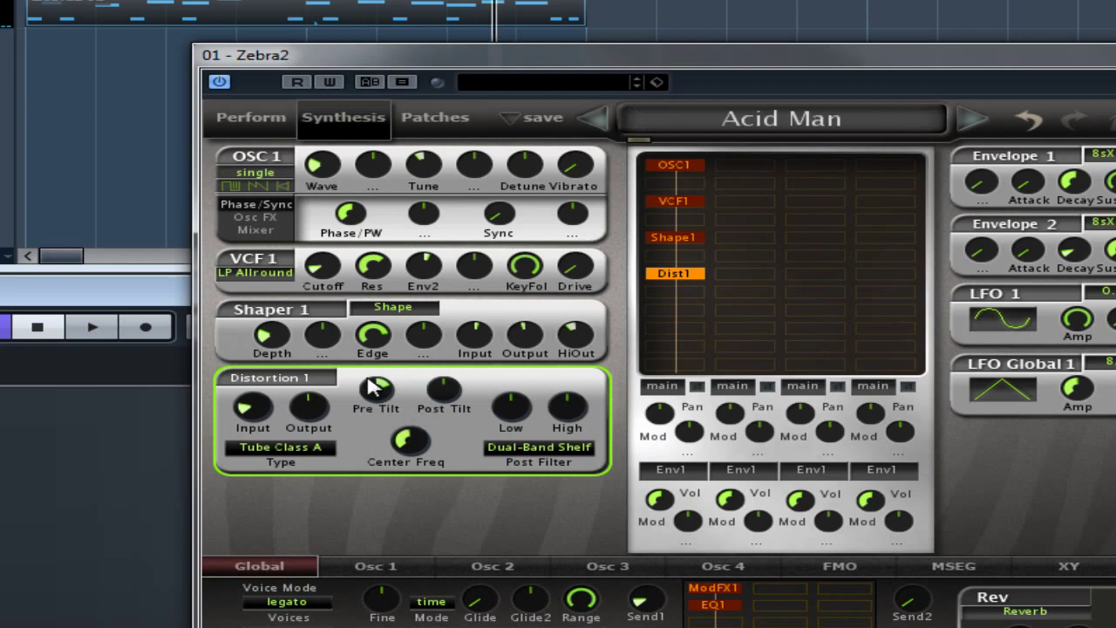
scroll(386, 398, up, 5)
double_click(386, 396)
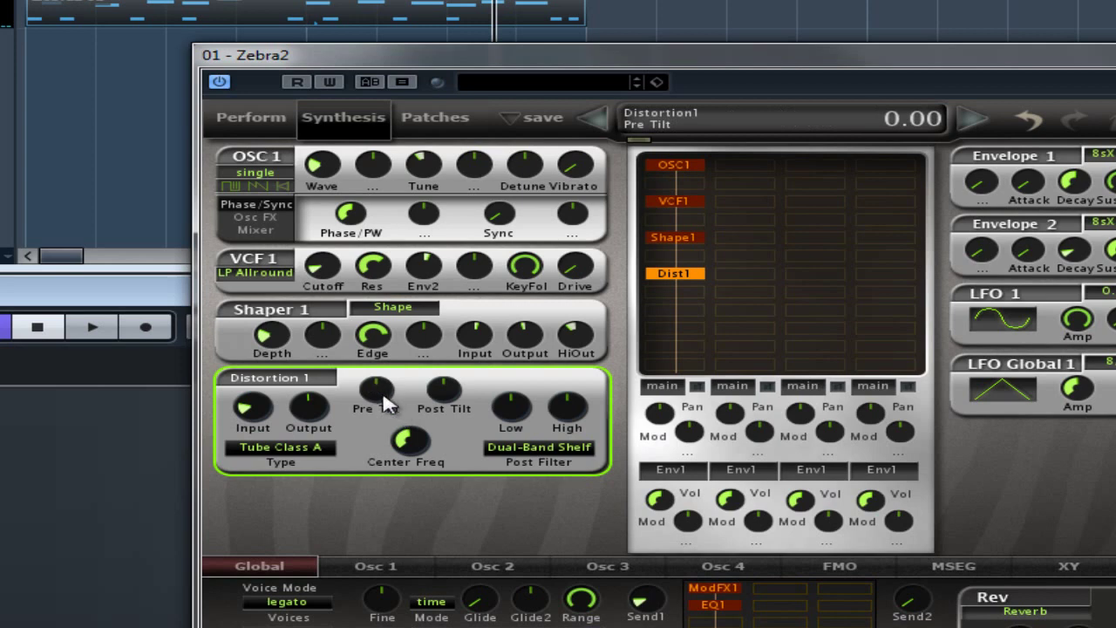
- Audition Post Tilt down to -9.80, then reset it to 0.00
key(space)
drag(444, 403, 481, 440)
double_click(445, 392)
key(space)
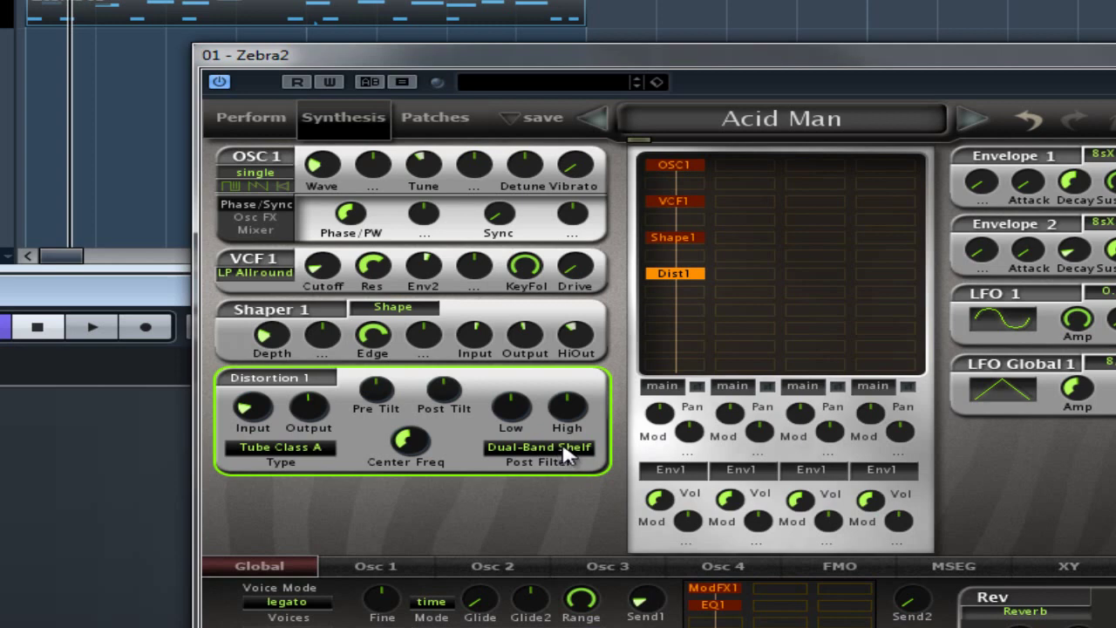
- Cut Distortion 1's Low shelf to -18.00 while playing, then return it to 0.00
key(space)
drag(513, 421, 498, 363)
drag(517, 440, 510, 418)
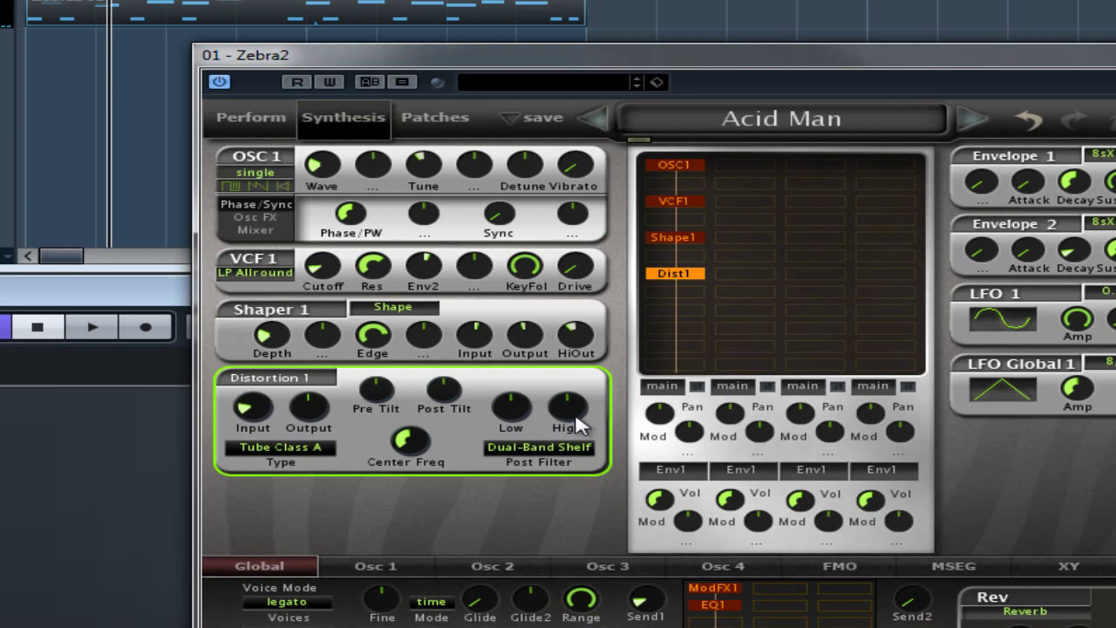
- Audition the High shelf at 13.40, then switch the post filter to Guitar Cab 4x12
key(space)
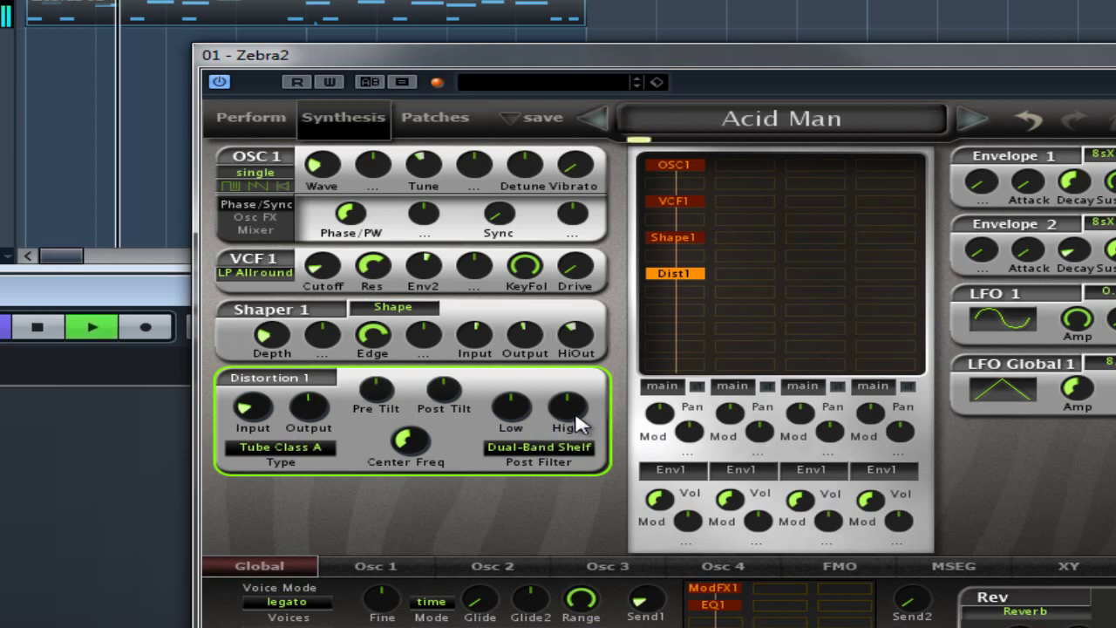
mouse_move(574, 420)
mouse_down()
mouse_move(588, 403)
mouse_move(593, 349)
mouse_move(590, 489)
mouse_move(584, 408)
mouse_up()
key(space)
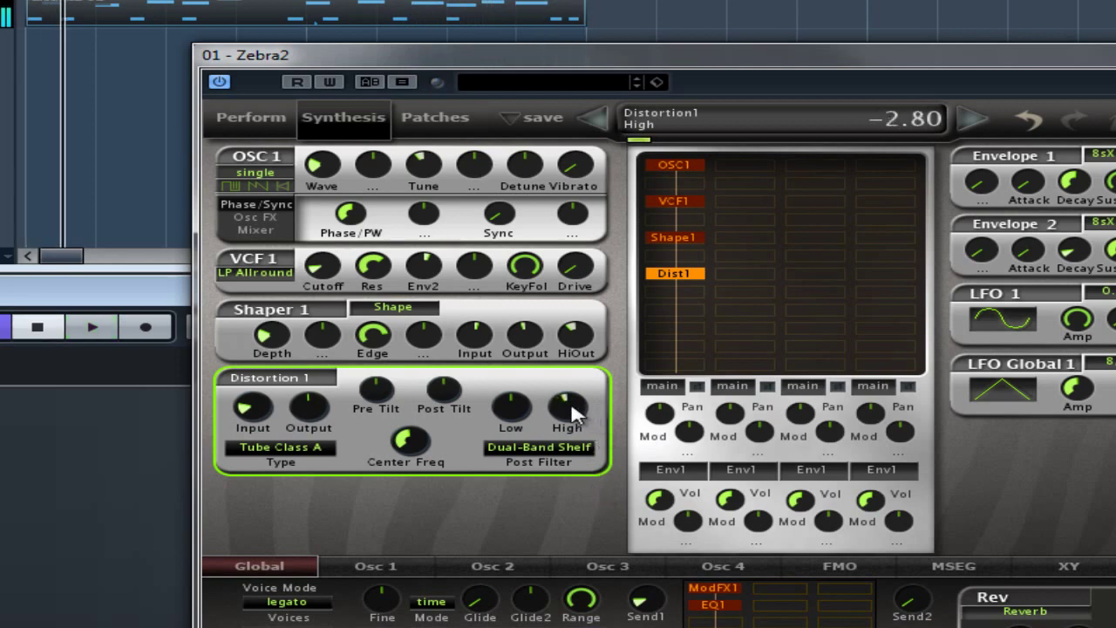
click(539, 447)
click(567, 482)
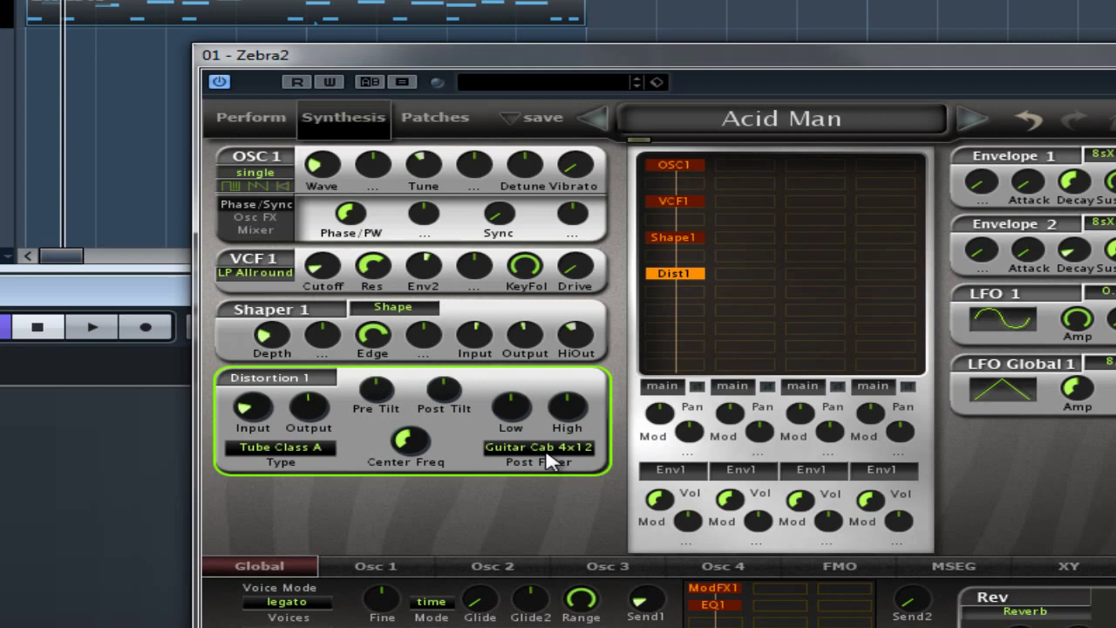
- Compare Dual-Band Shelf with Guitar Cab 4x12 while playing, tweaking Low to 10.20 and High
key(space)
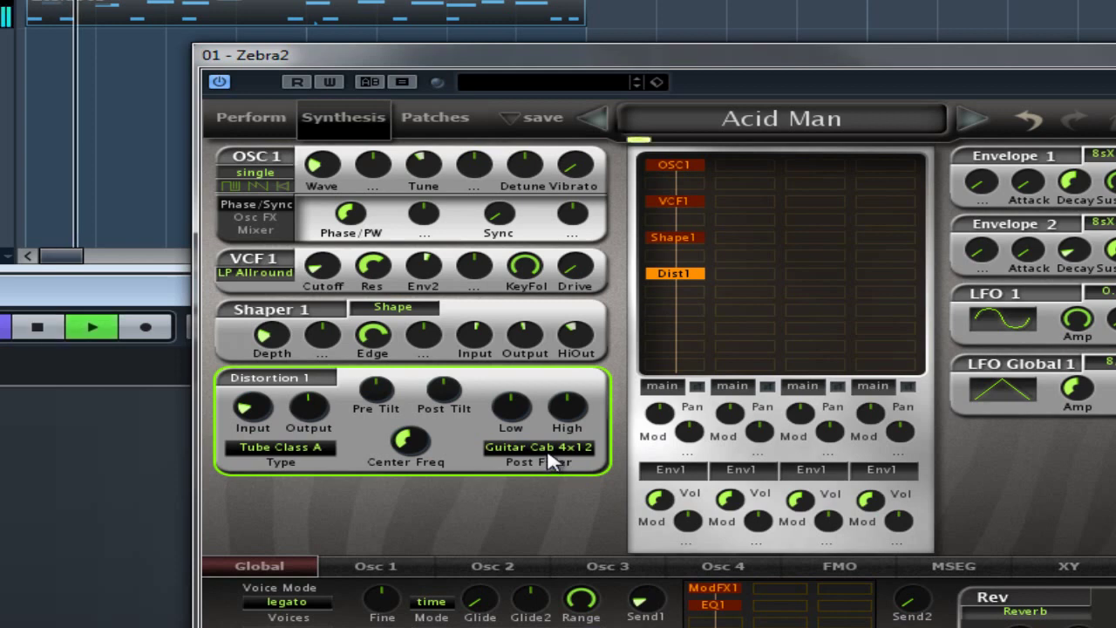
click(545, 459)
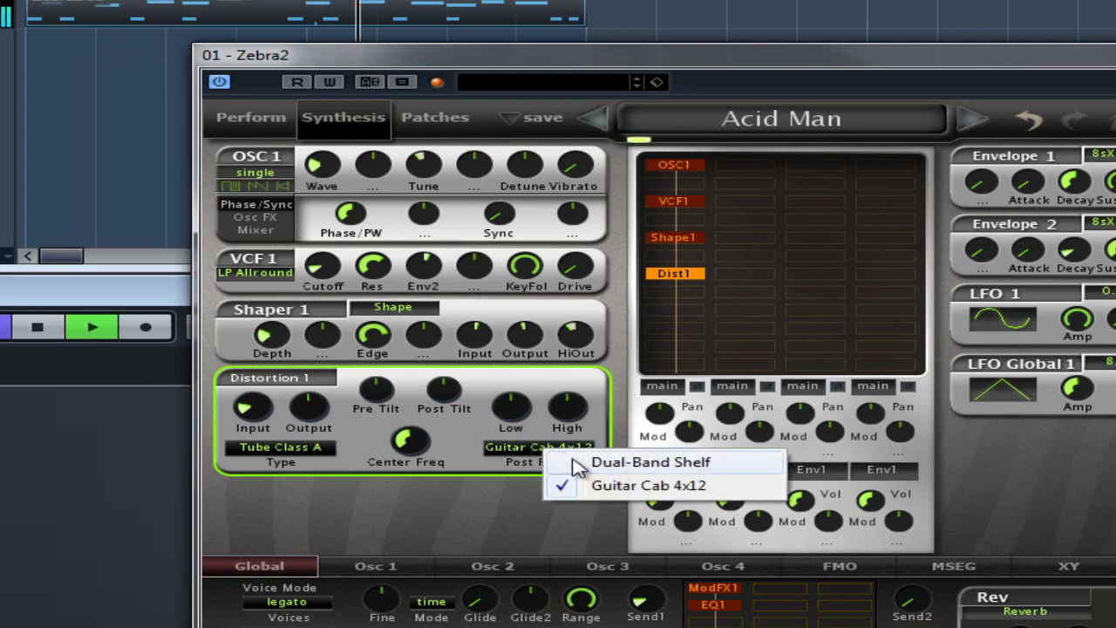
click(581, 460)
click(558, 458)
click(608, 486)
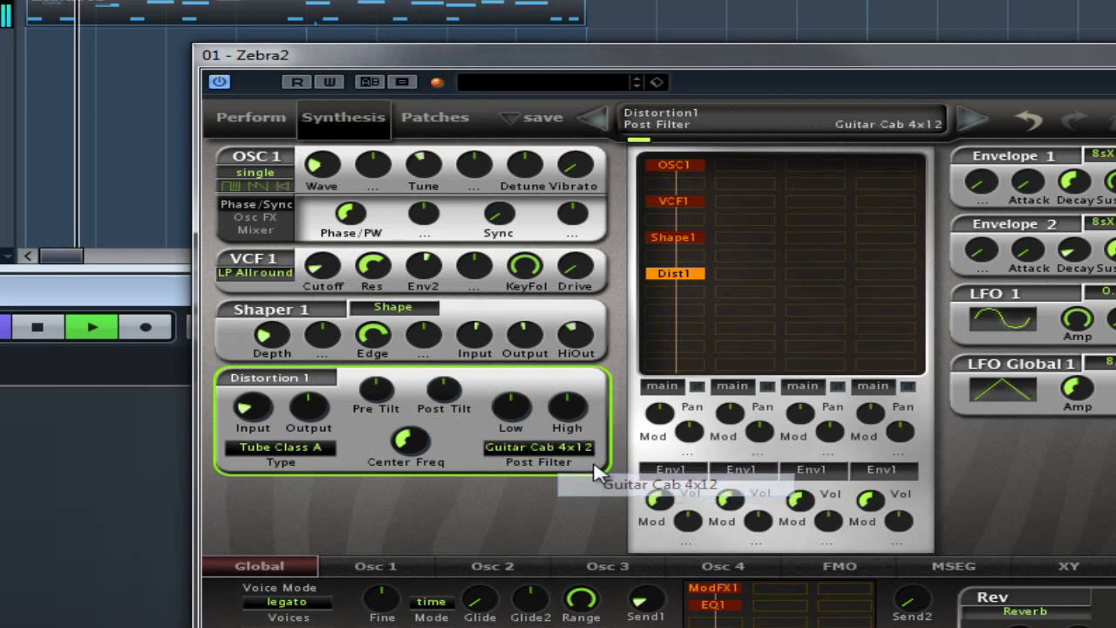
drag(513, 404, 535, 469)
mouse_move(580, 400)
mouse_down()
mouse_move(582, 340)
mouse_move(568, 398)
mouse_up()
key(space)
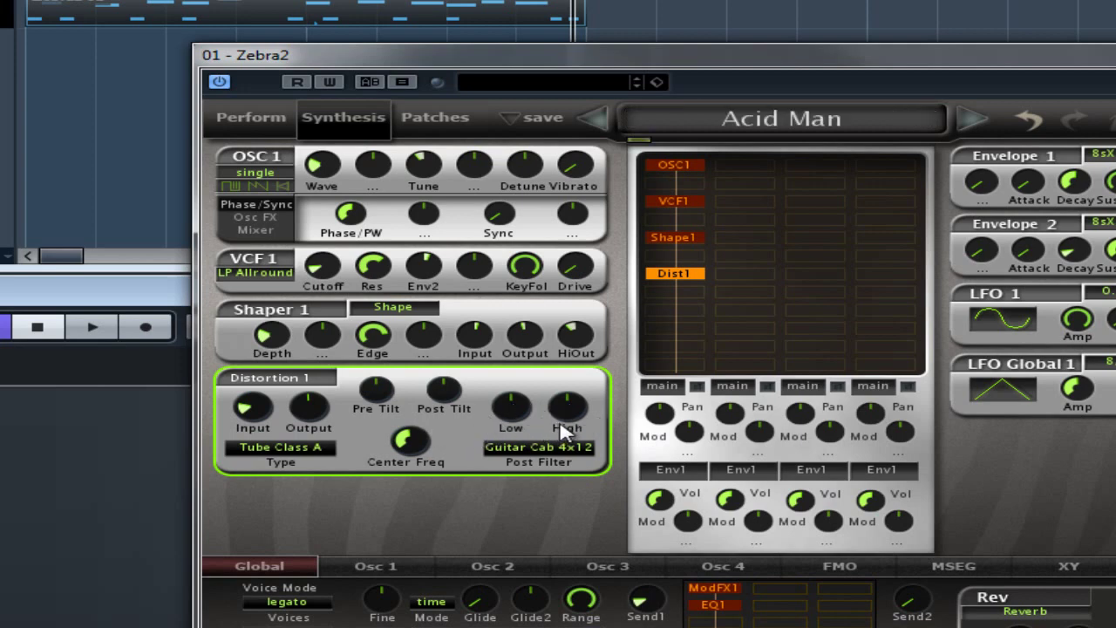
- Switch to Dual-Band Shelf, audition boosted Low and High (about 17.00), then reset High to 0.00
click(577, 450)
click(598, 462)
key(space)
drag(512, 425, 544, 338)
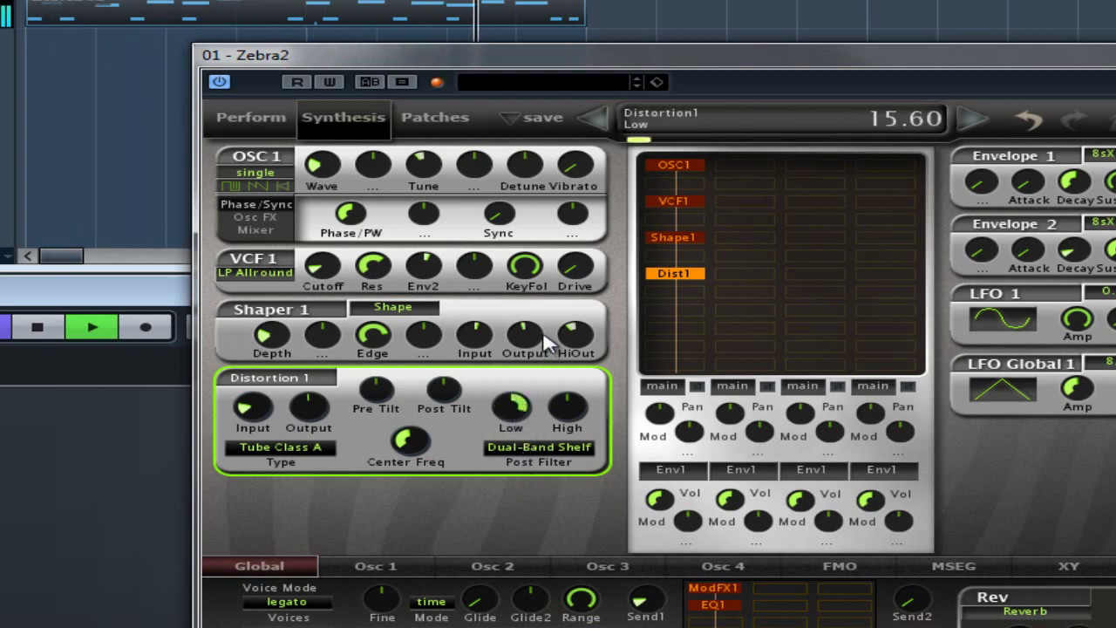
drag(571, 404, 606, 340)
key(space)
double_click(567, 406)
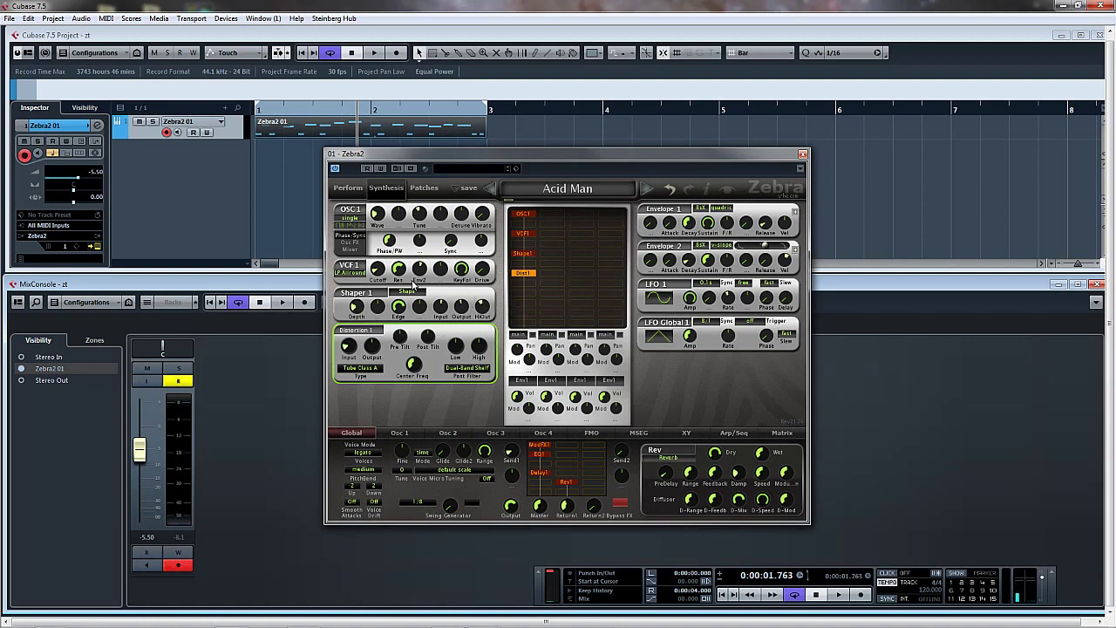
- Move the Zebra2 window right and A/B the Dist1 module during playback, leaving it enabled
drag(438, 167, 572, 176)
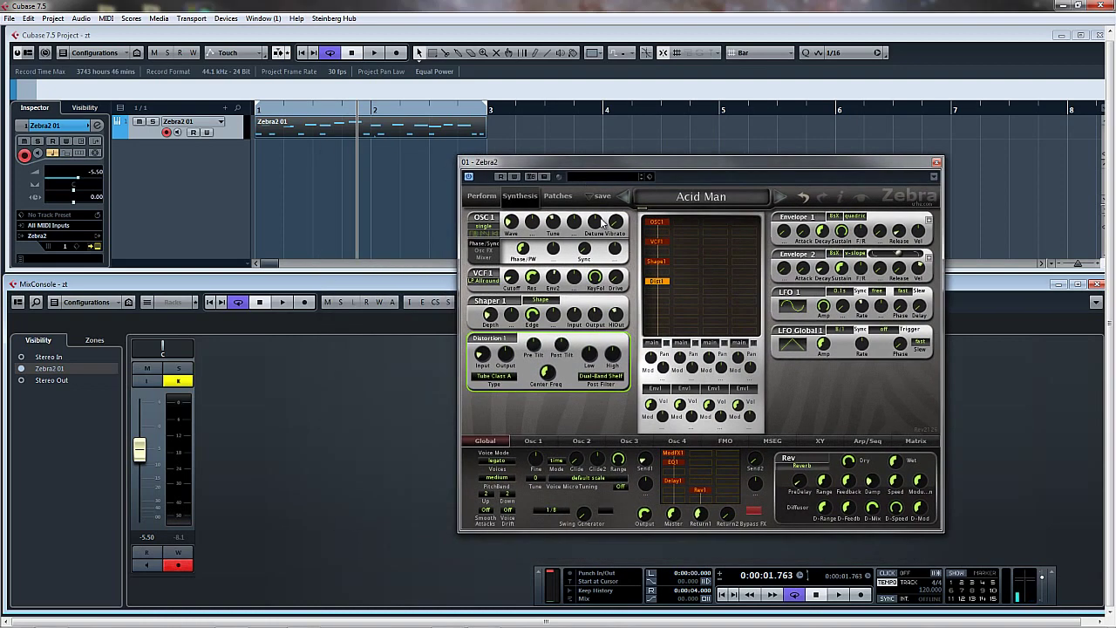
double_click(663, 279)
key(space)
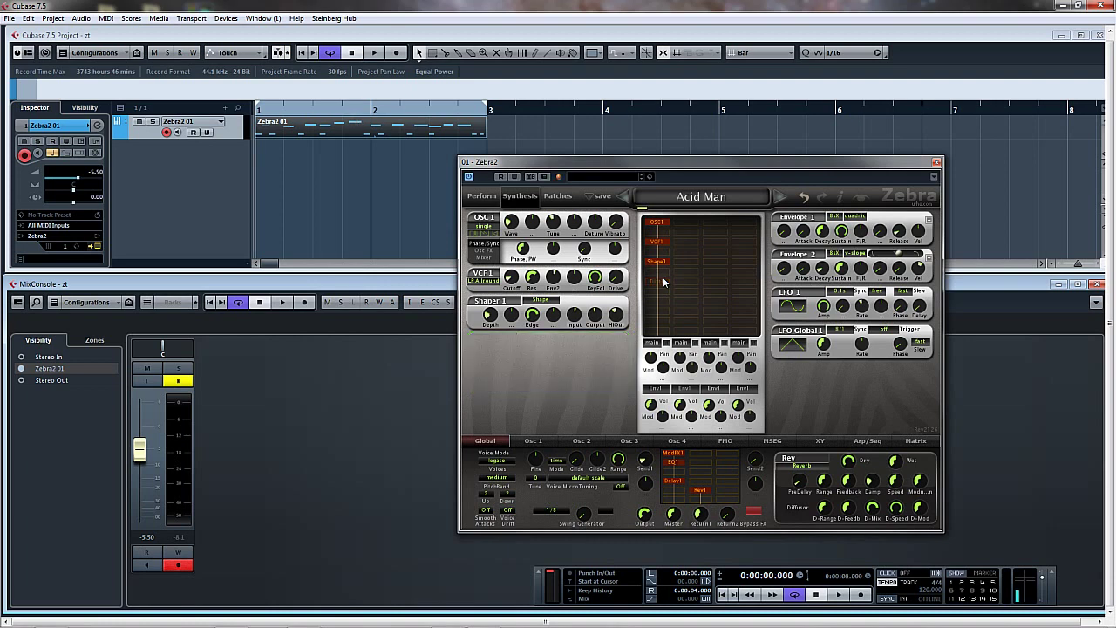
key(space)
double_click(663, 279)
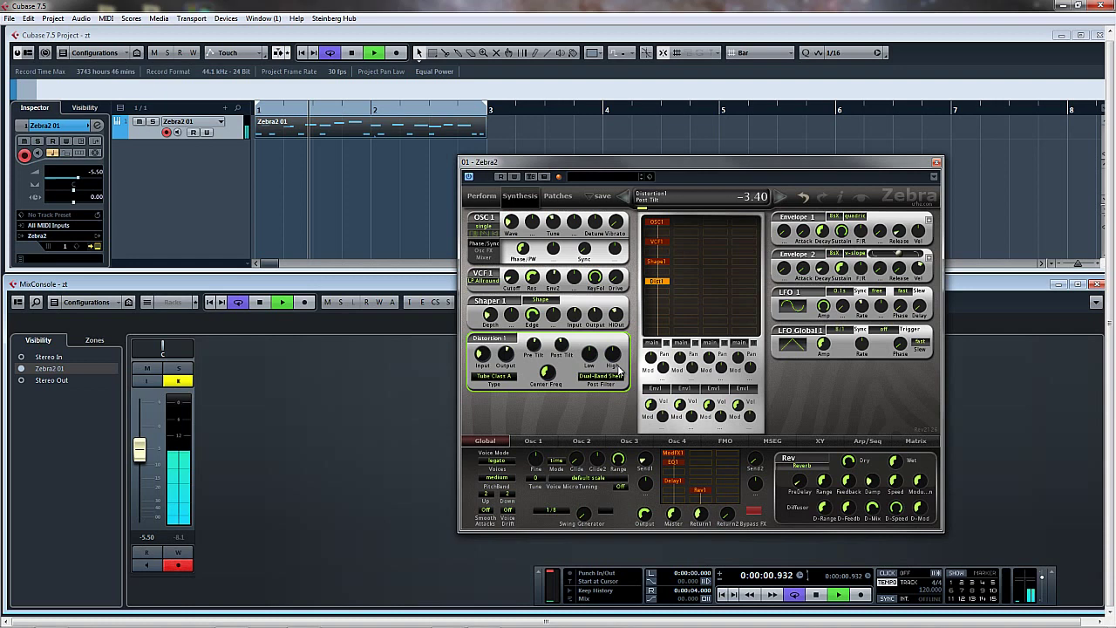
- Try Guitar Cab 4x12, then return Distortion 1's post filter to Dual-Band Shelf with Center Freq ~56
click(610, 376)
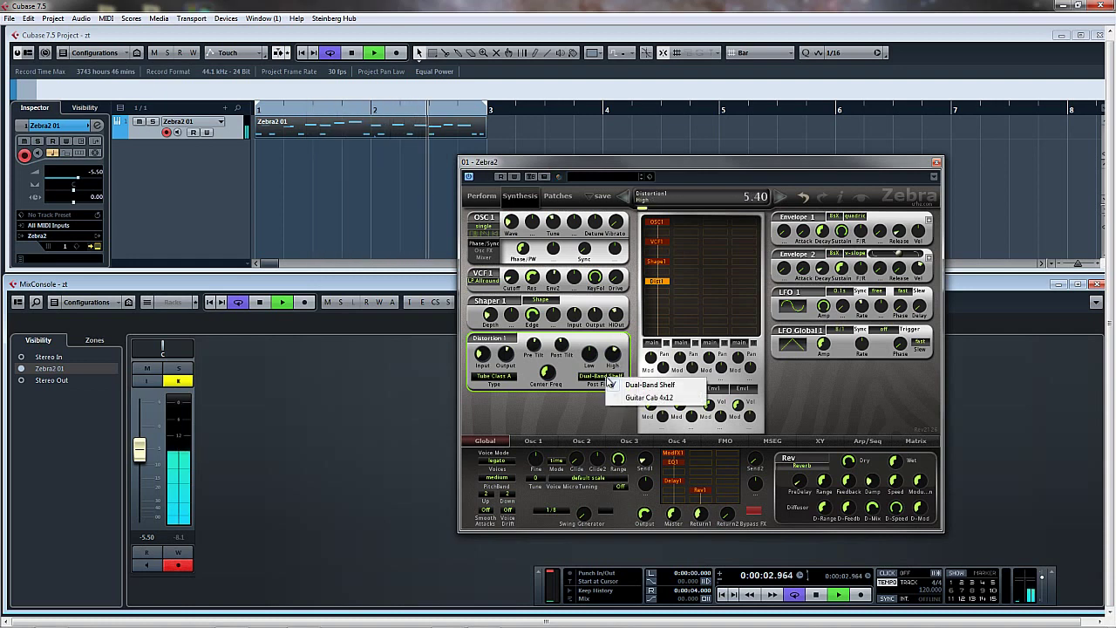
click(621, 397)
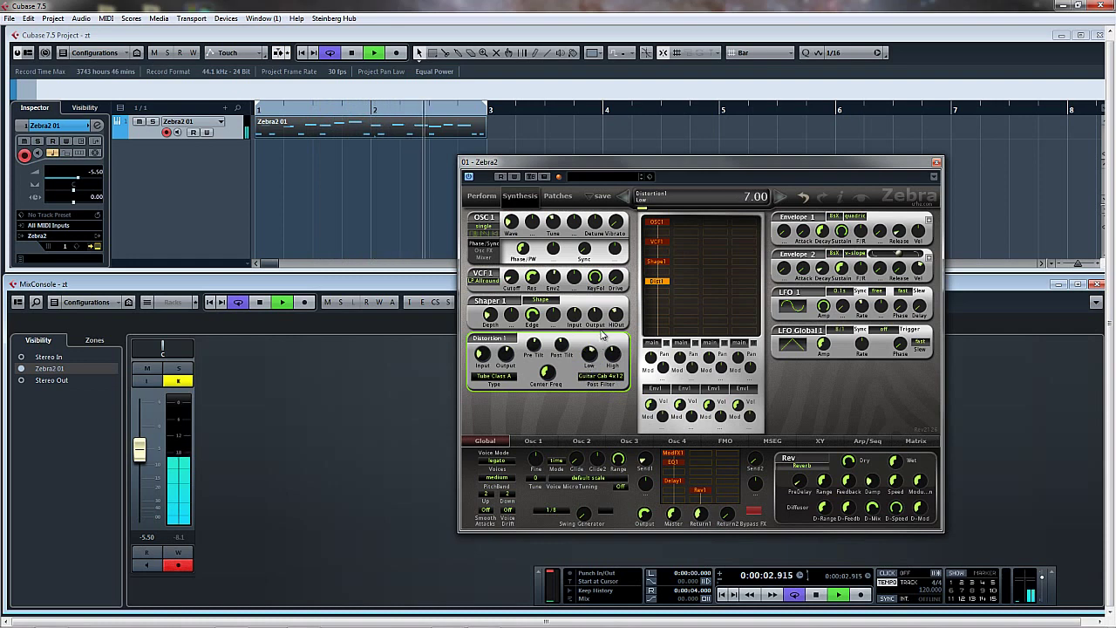
click(601, 377)
click(621, 384)
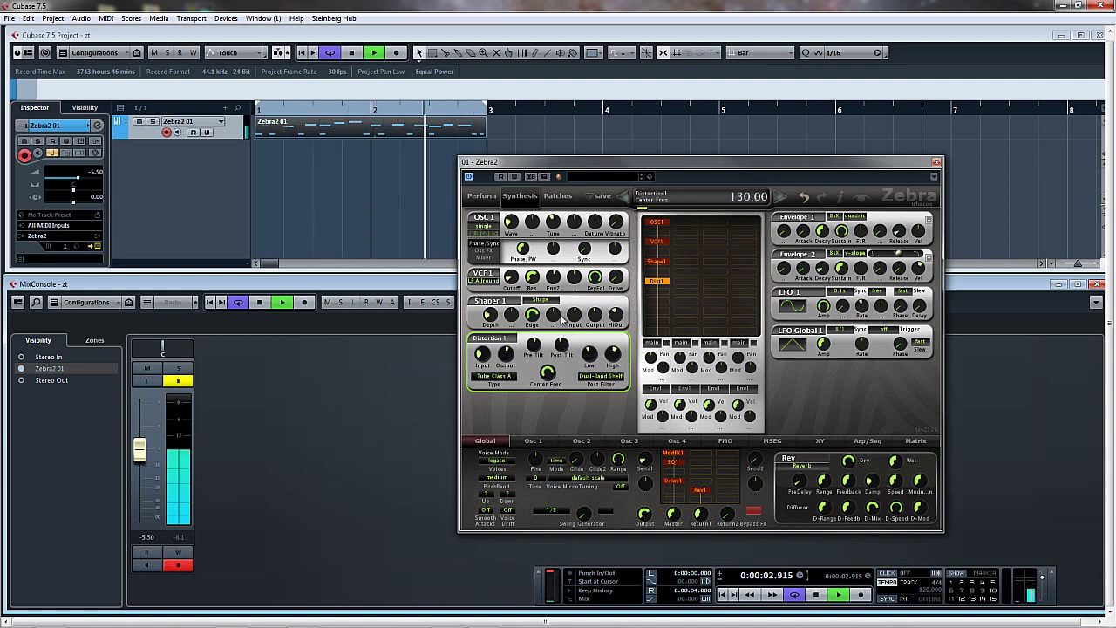
drag(563, 358, 555, 403)
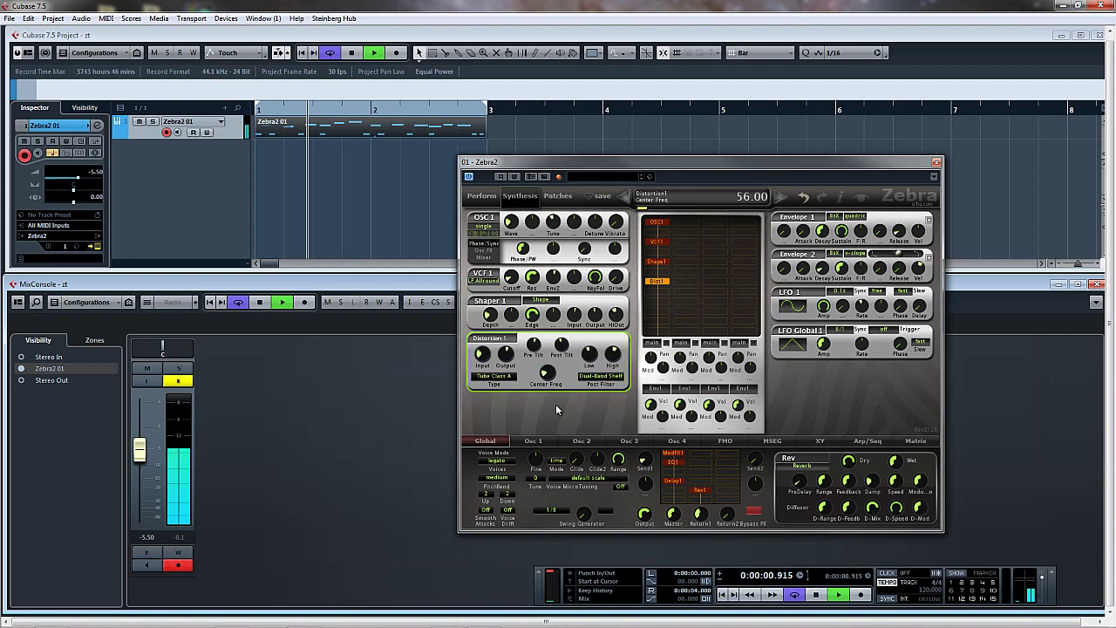
- Restart playback from the project start and compare Dist1 bypassed versus enabled again
key(space)
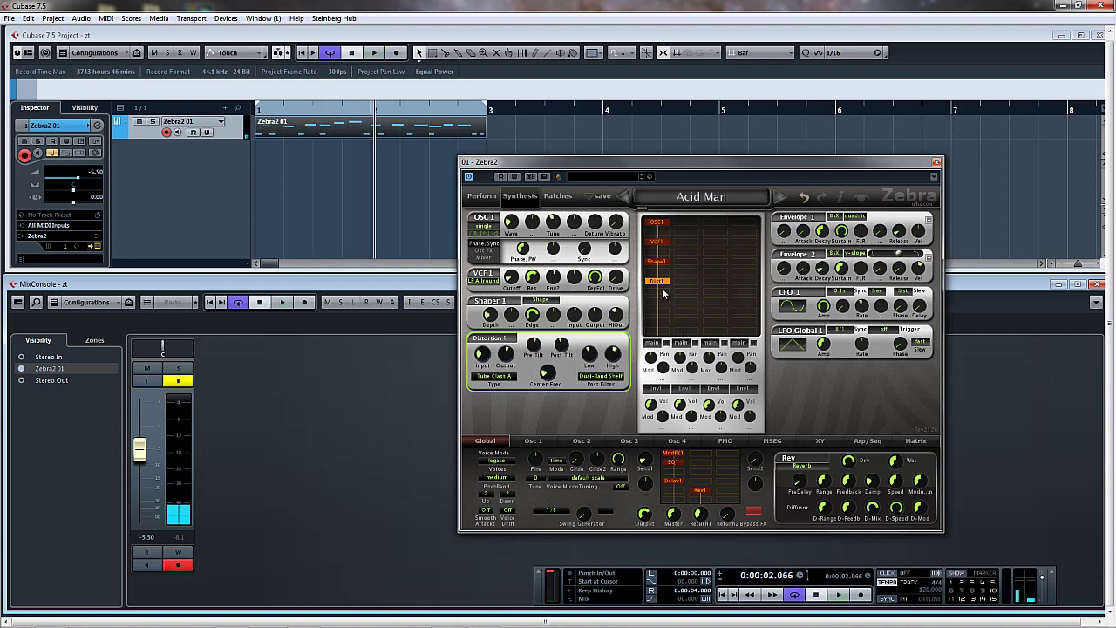
key(Home)
key(space)
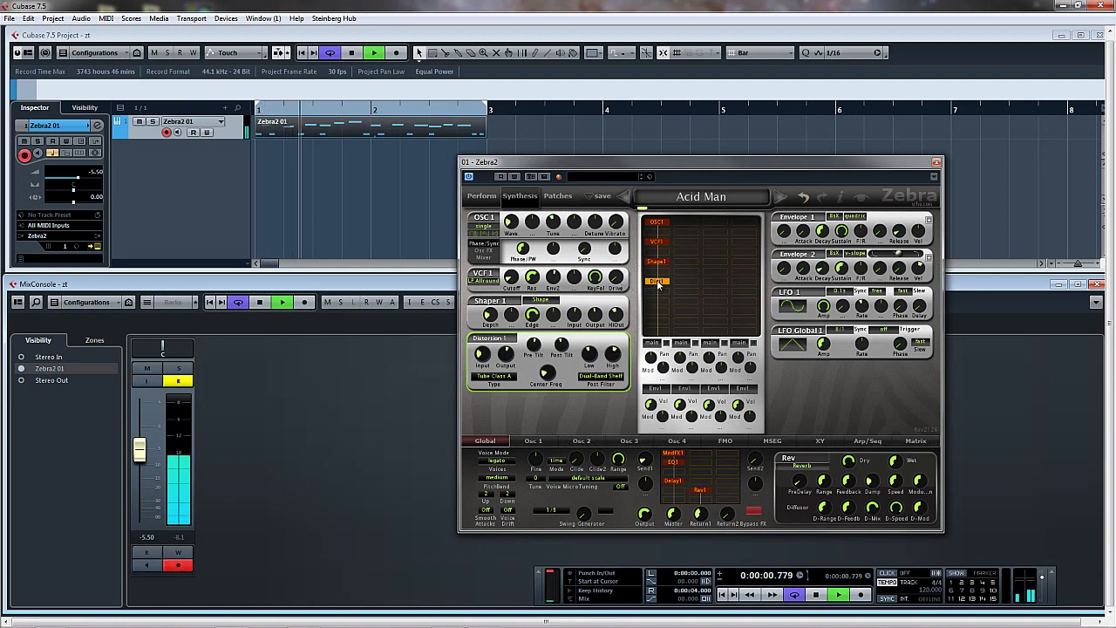
double_click(656, 280)
double_click(656, 281)
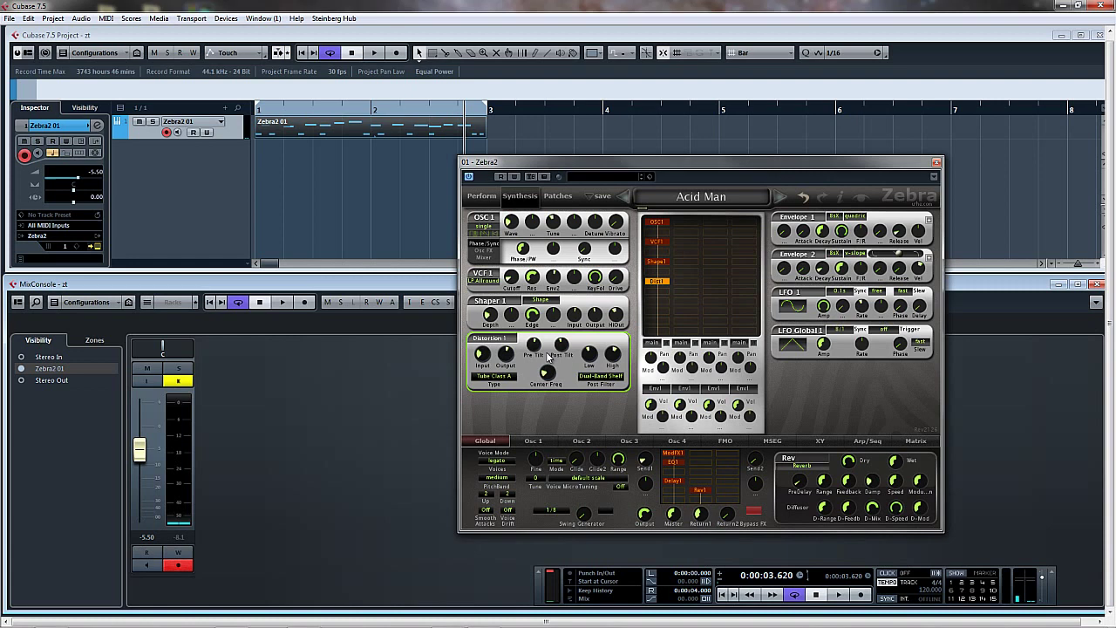
- Add a Dist effect to an empty FX grid slot and raise Send2 to feed it
click(722, 503)
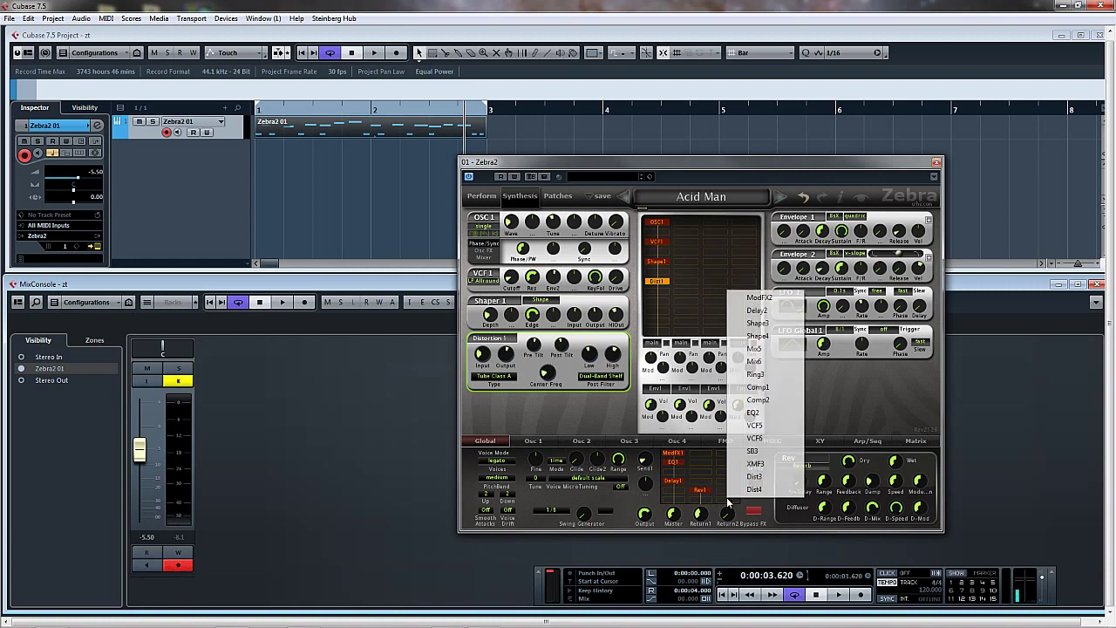
click(757, 478)
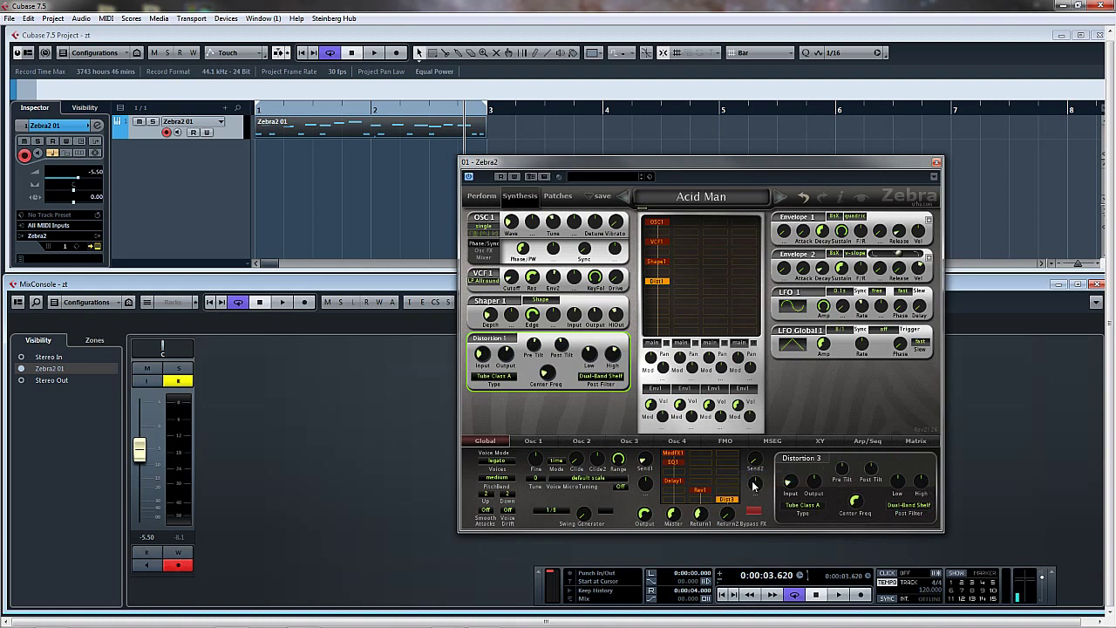
drag(755, 462, 756, 366)
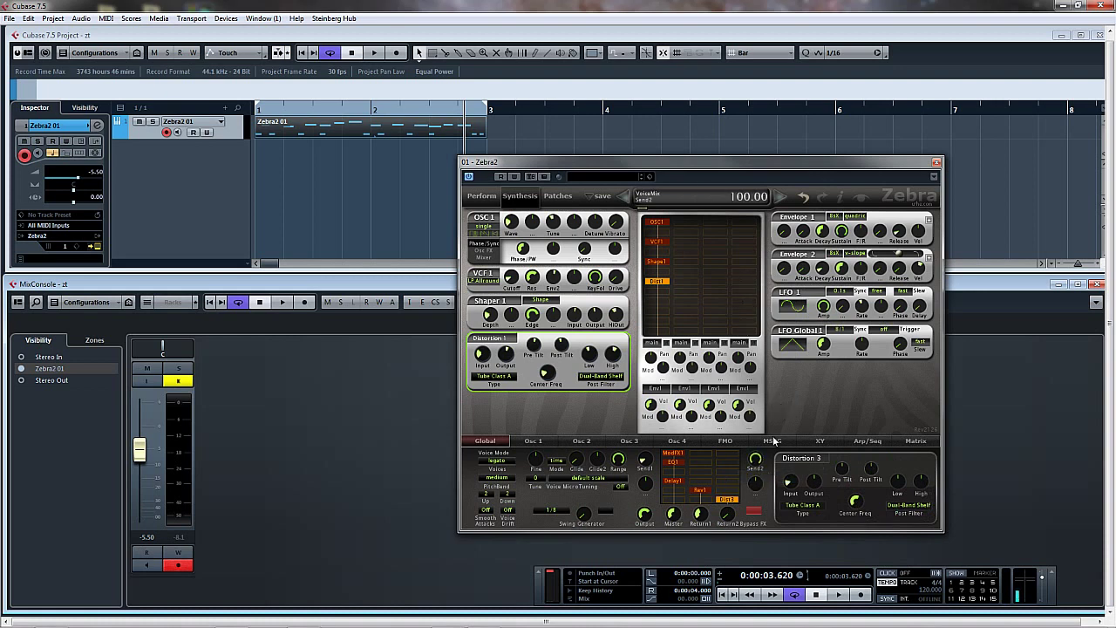
- Start playback and set Distortion 3's post filter to Guitar Cab 4x12
key(space)
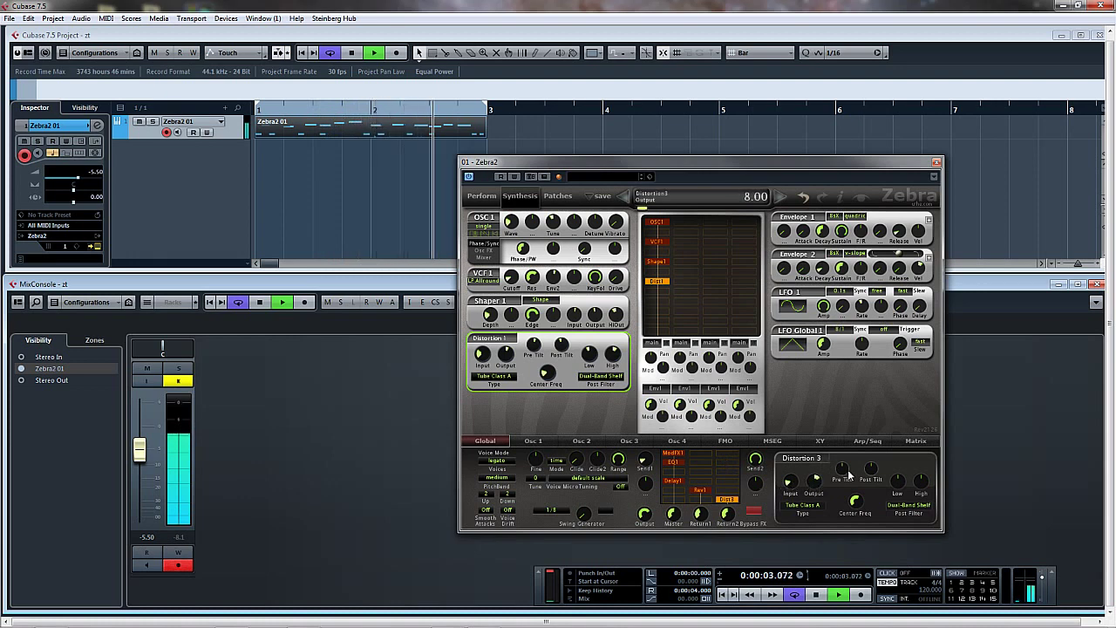
click(912, 512)
click(937, 523)
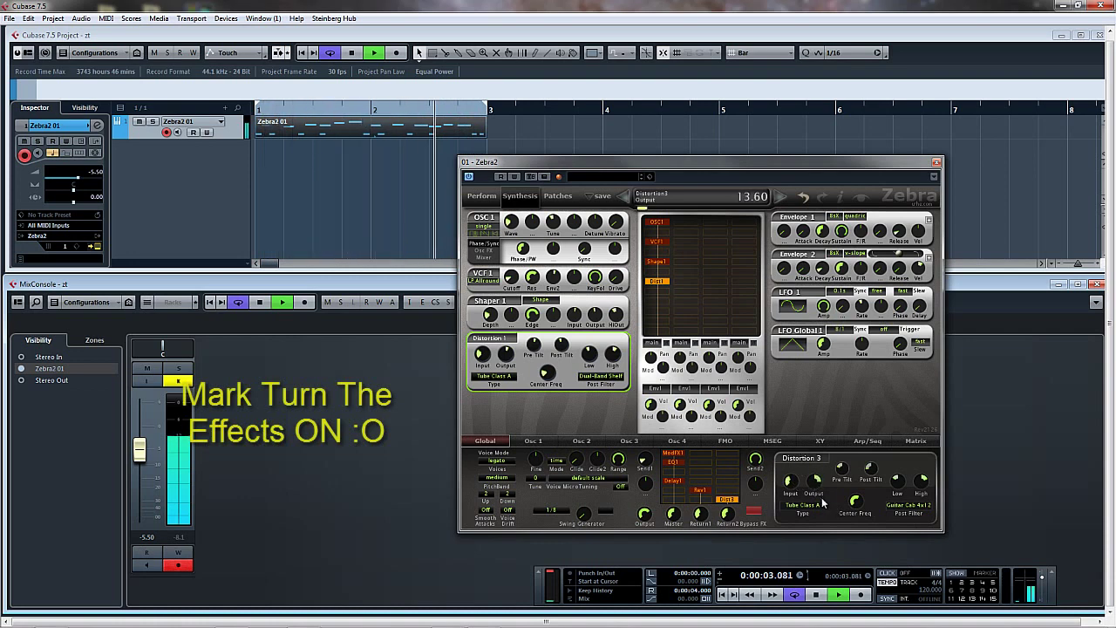
- Switch on the Dist3 effect, then stop playback and lower Return2 to 43.50
click(728, 502)
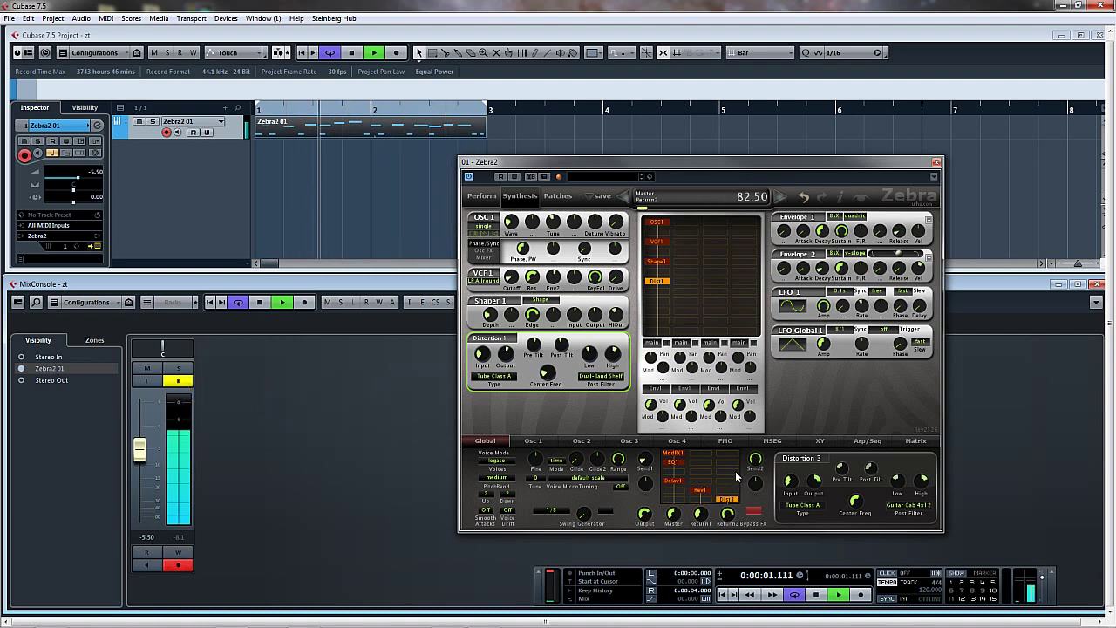
key(space)
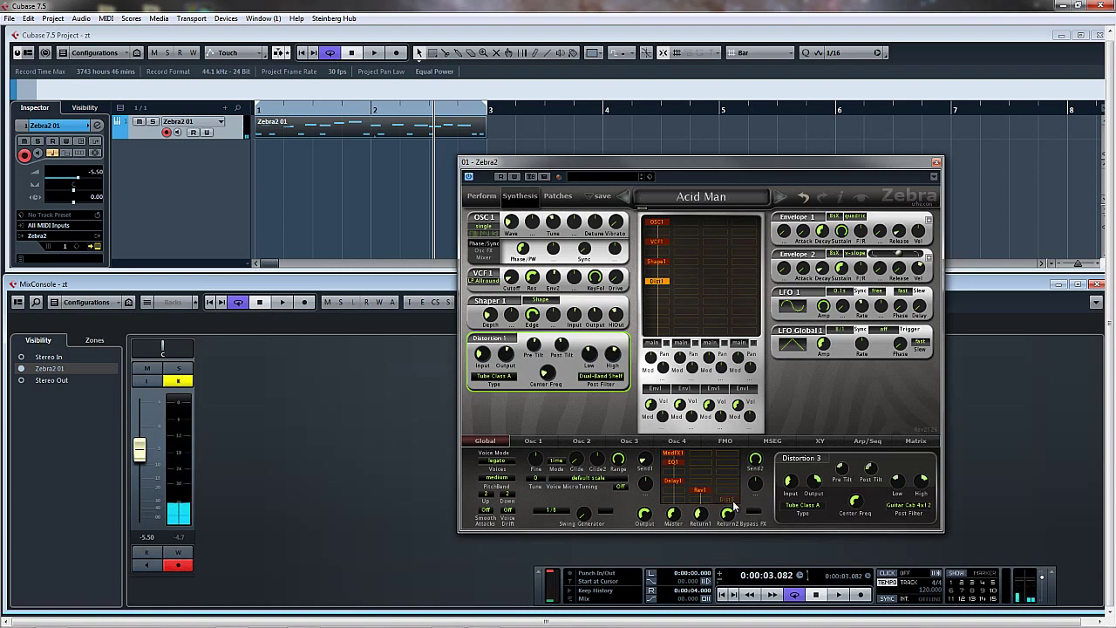
drag(730, 519, 724, 541)
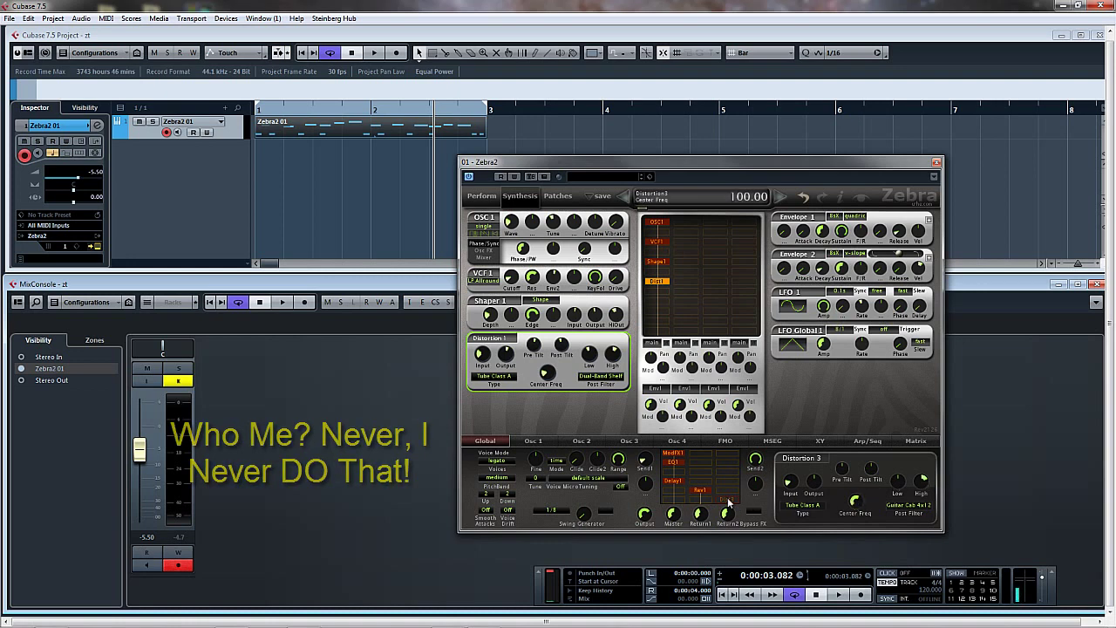
- Restart playback and raise Distortion 3's Low band to about 7.20
key(space)
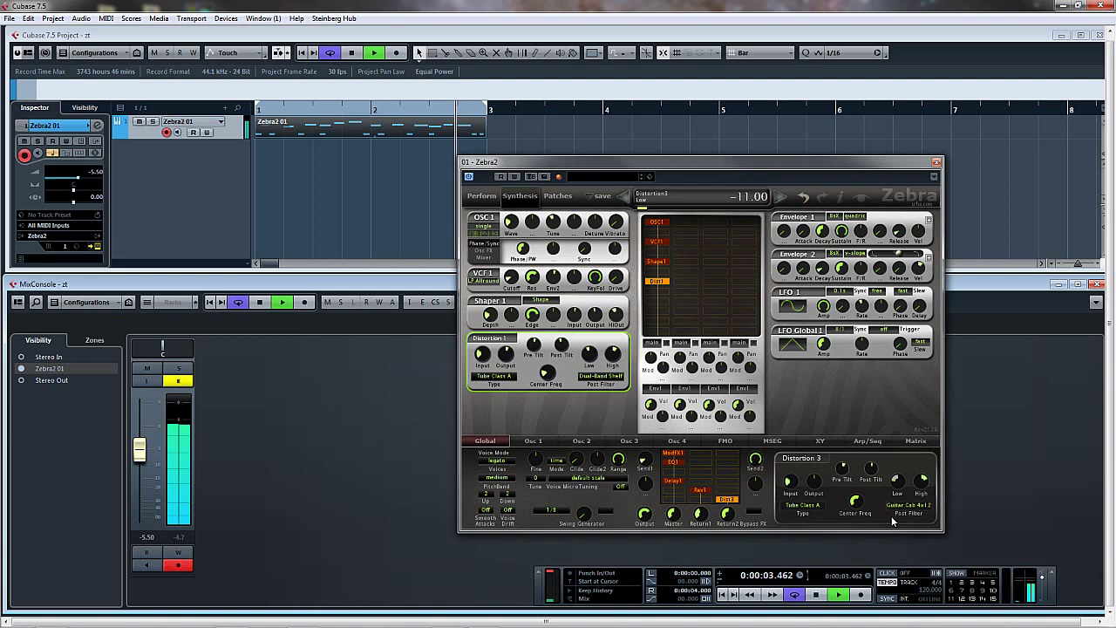
scroll(904, 474, down, 3)
drag(904, 474, 902, 427)
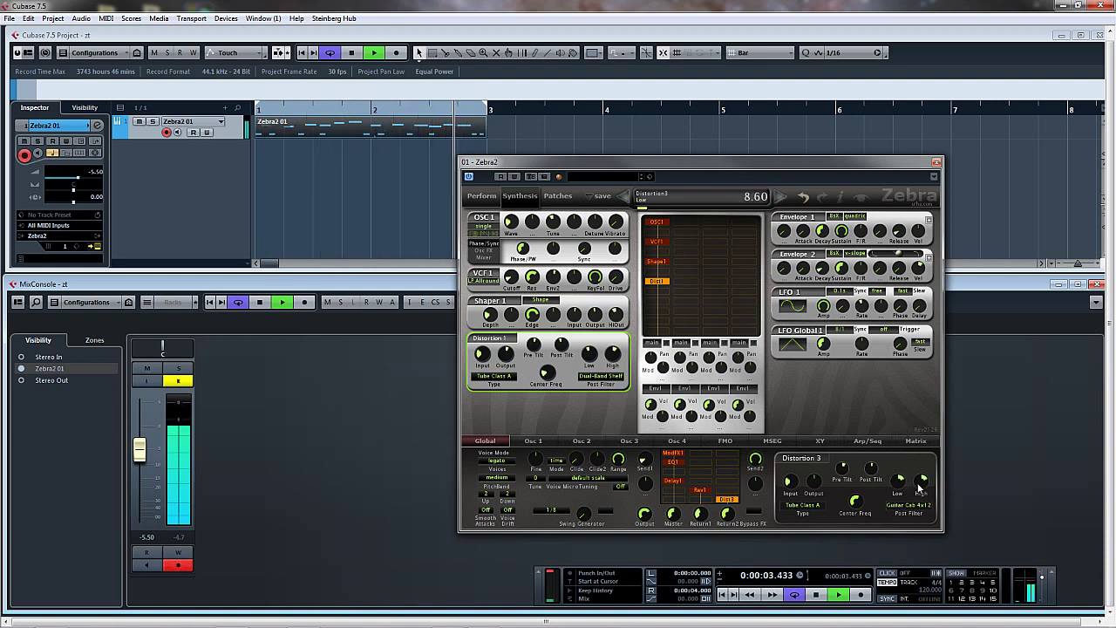
scroll(896, 488, down, 1)
scroll(895, 489, down, 2)
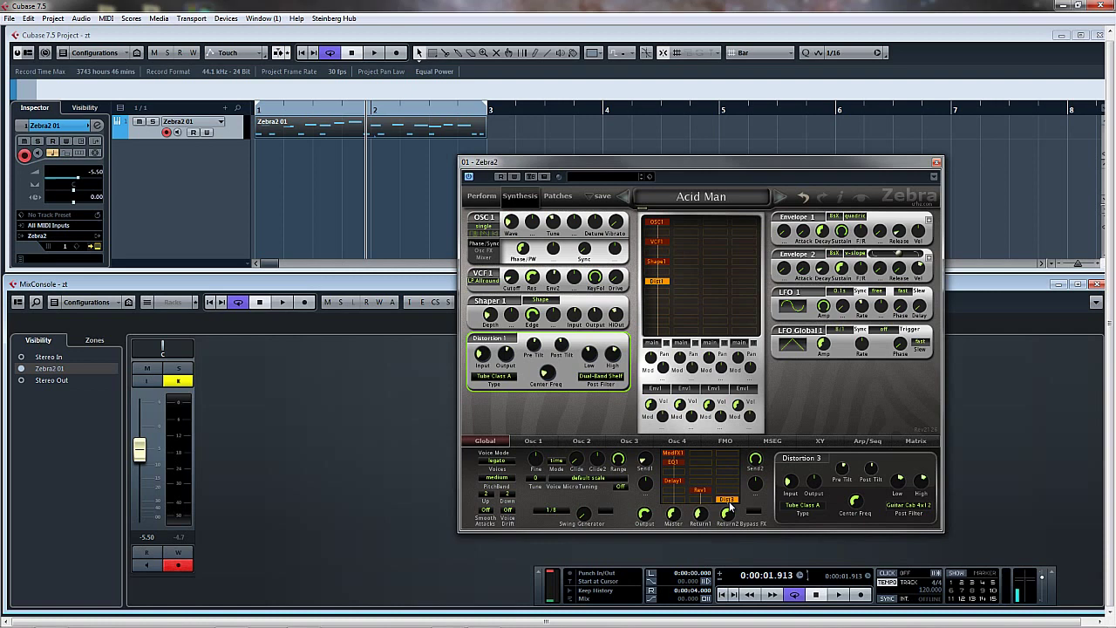
- Add a Dist2 module in the grid slot below Dist1 and start playback
click(658, 281)
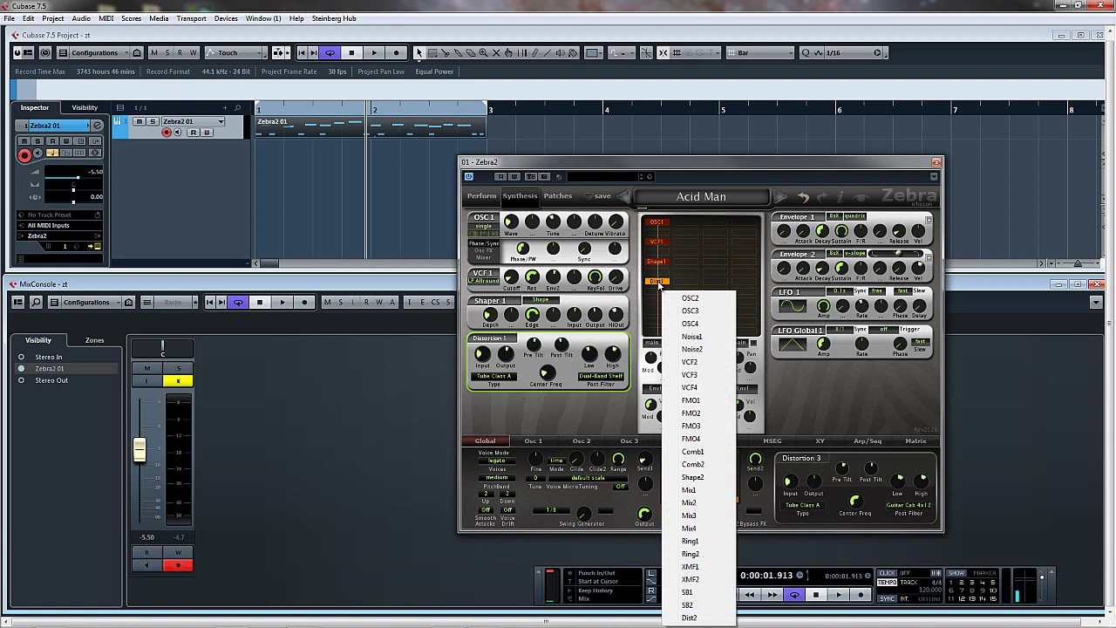
click(692, 617)
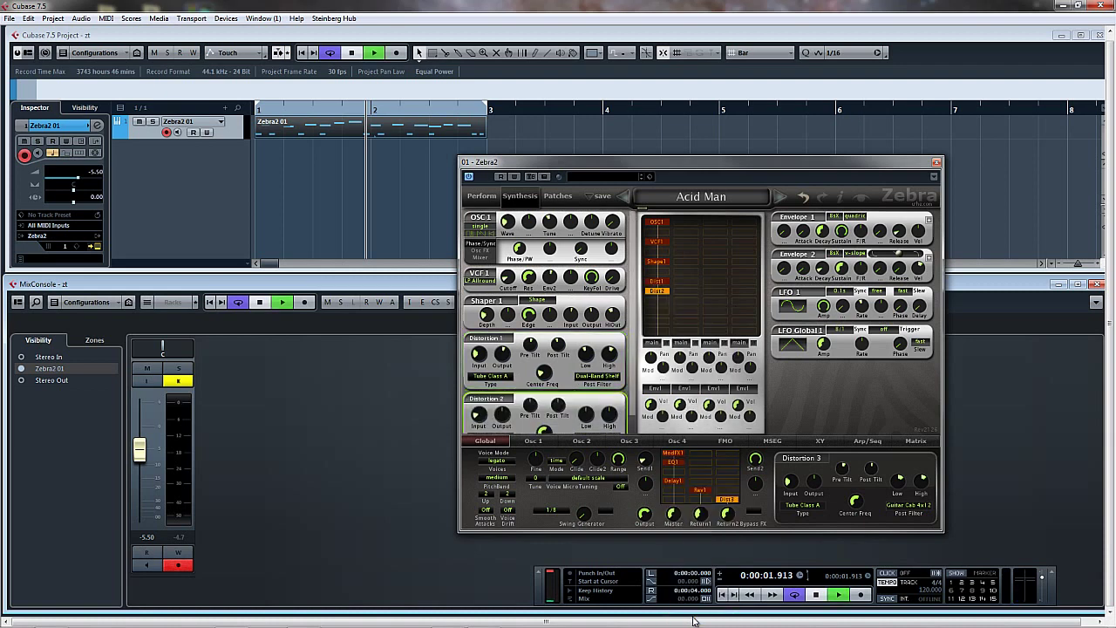
key(space)
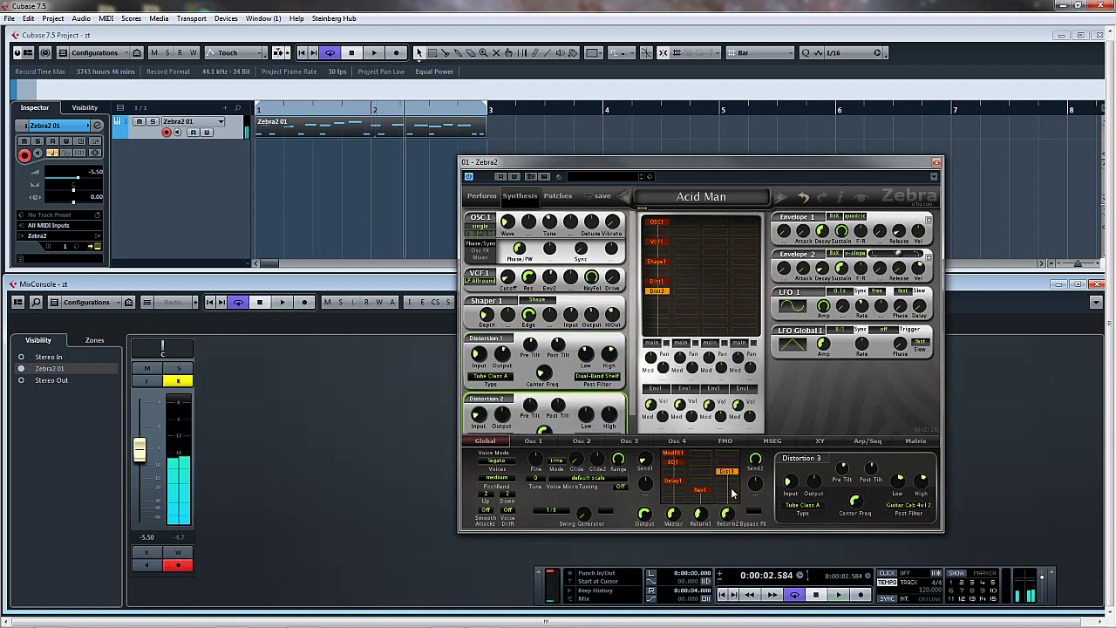
- Add a Dist4 effect below Dist3, stop playback, and drag Dist2 out of the grid
click(731, 487)
click(755, 485)
key(space)
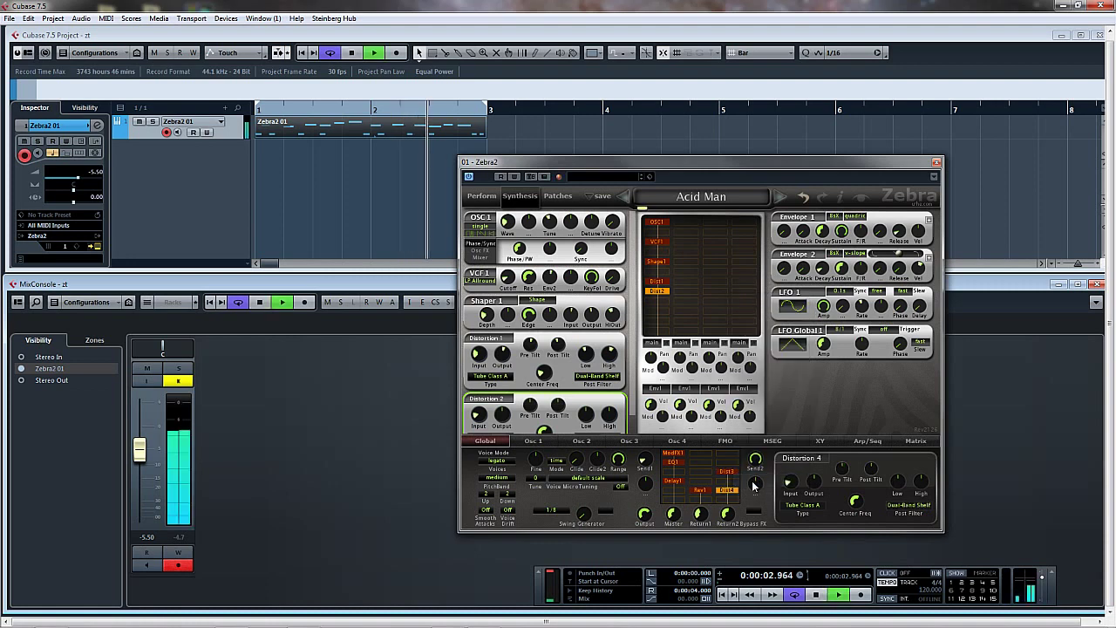
key(space)
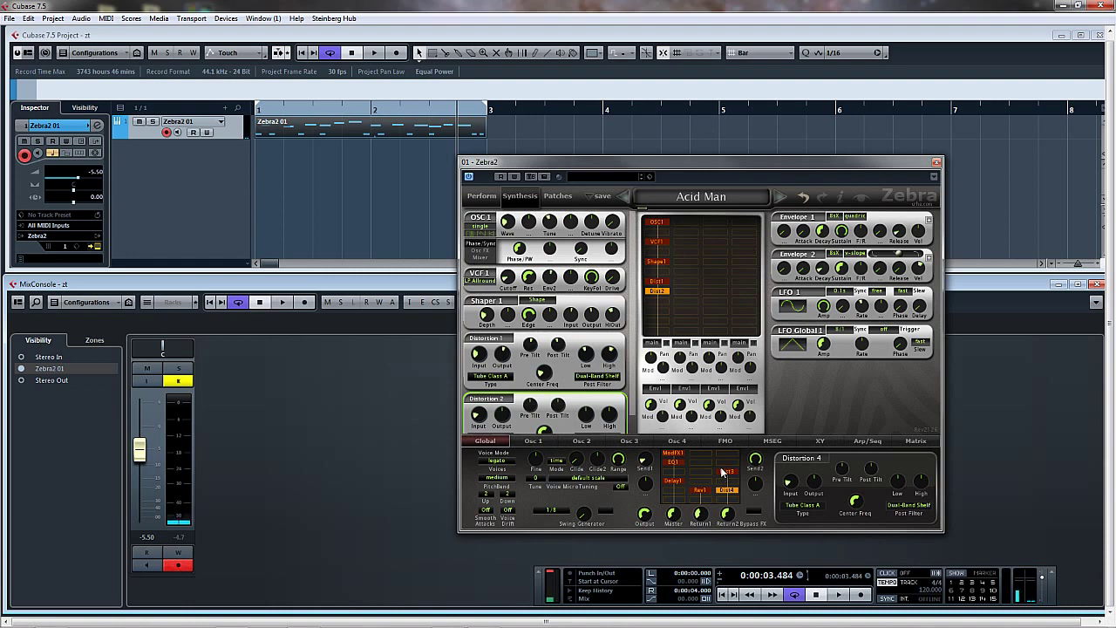
drag(661, 293, 687, 467)
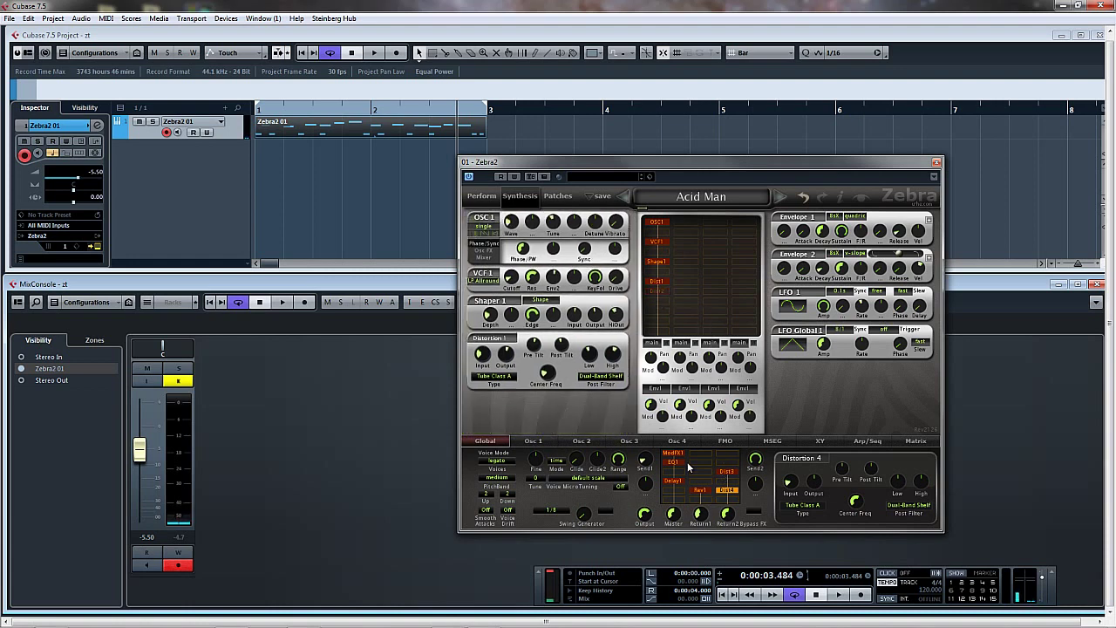
- Browse to the 0 Tenth Anniversary patch bank, collapsing the Marks Patches folder
click(558, 195)
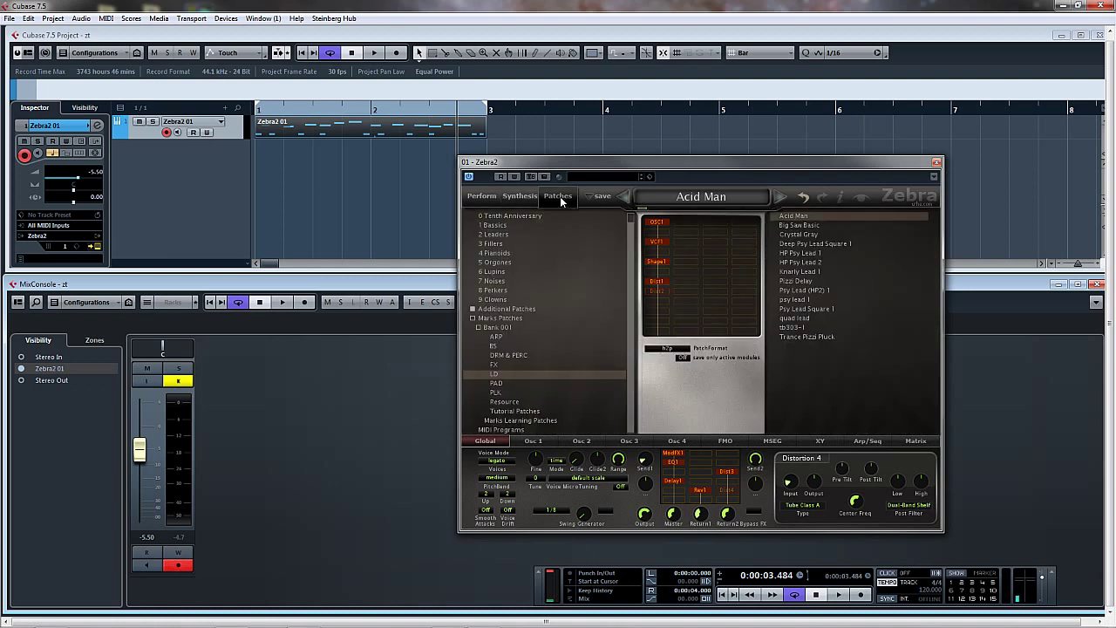
click(512, 215)
click(473, 318)
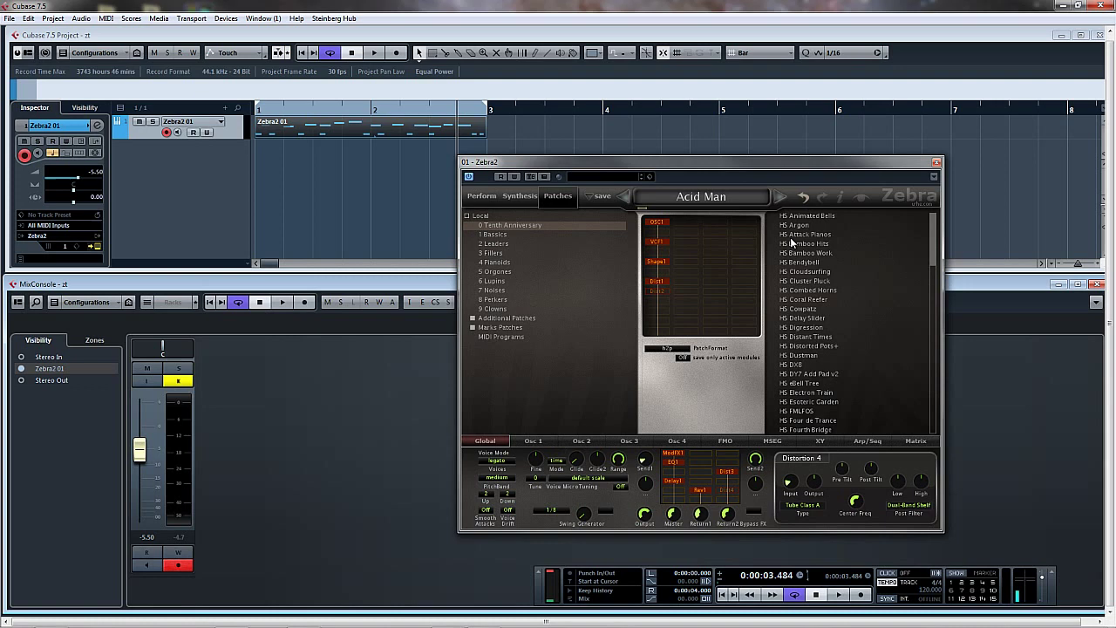
- Audition HS Animated Bells, then load HS Attack Pianos and show its Dist3 effect settings
click(809, 216)
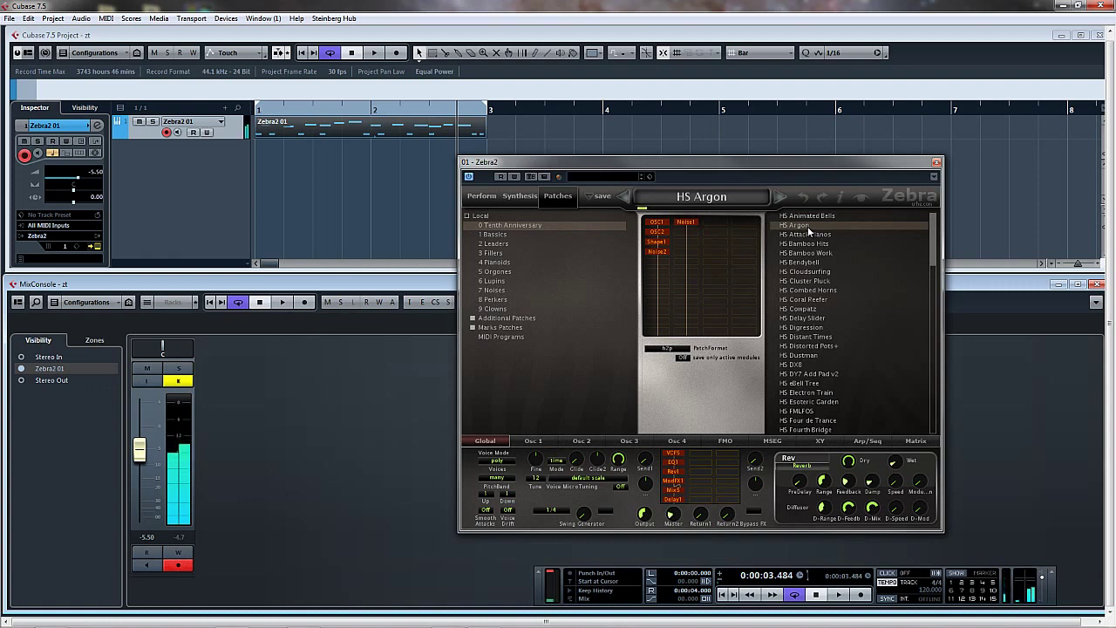
click(806, 235)
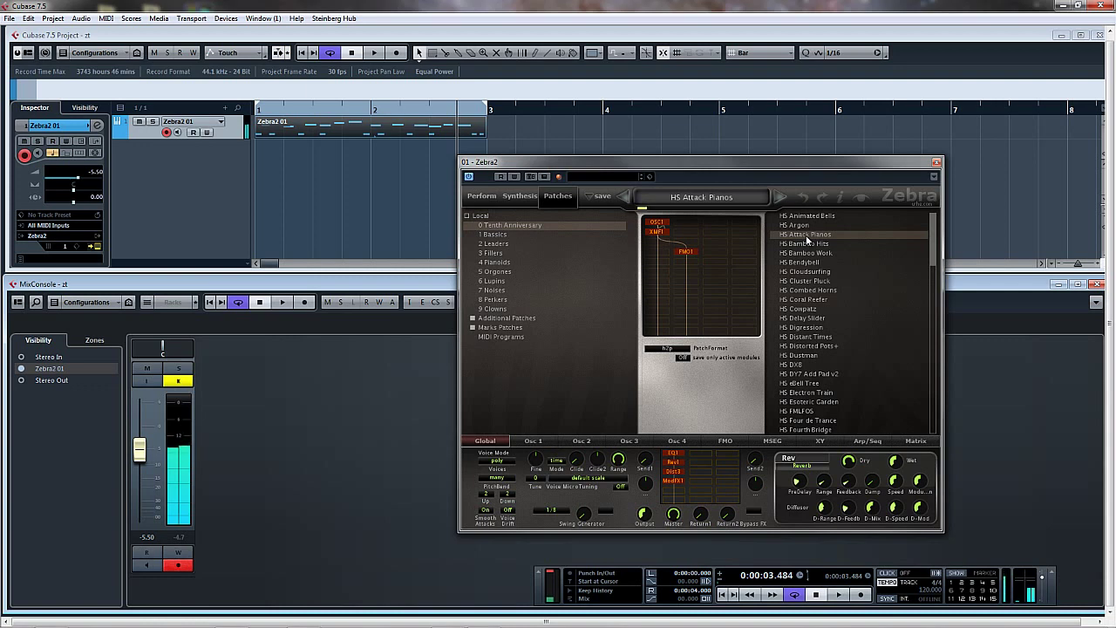
click(678, 474)
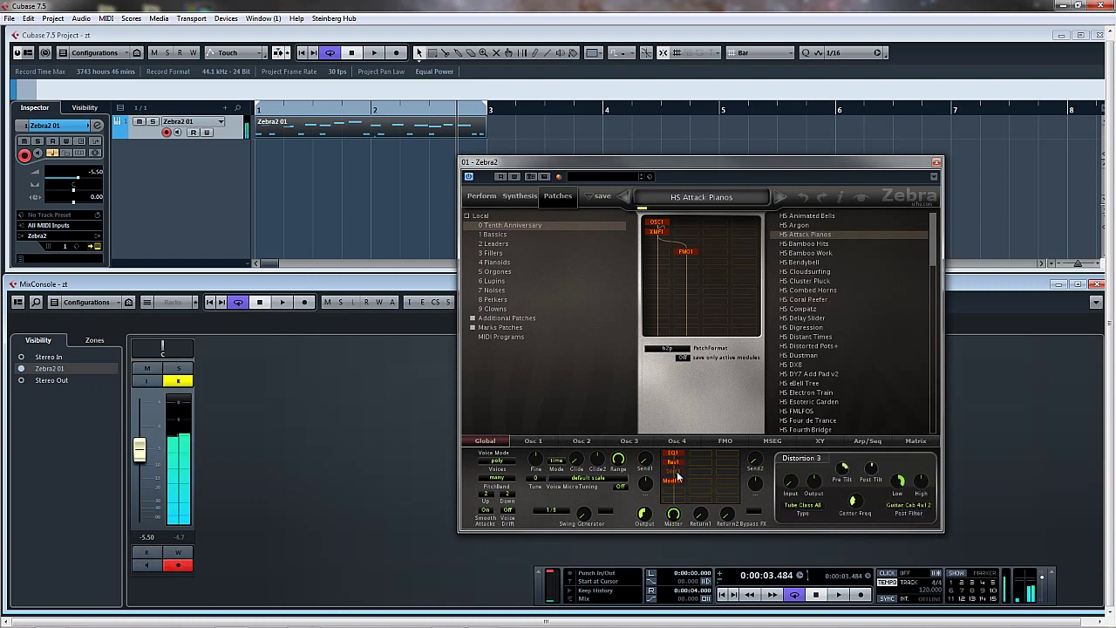
click(677, 473)
- Audition HS Dustman, HS DX8, HS Peppersteak, HS Pipeworms and HS Pomp Machine
click(805, 355)
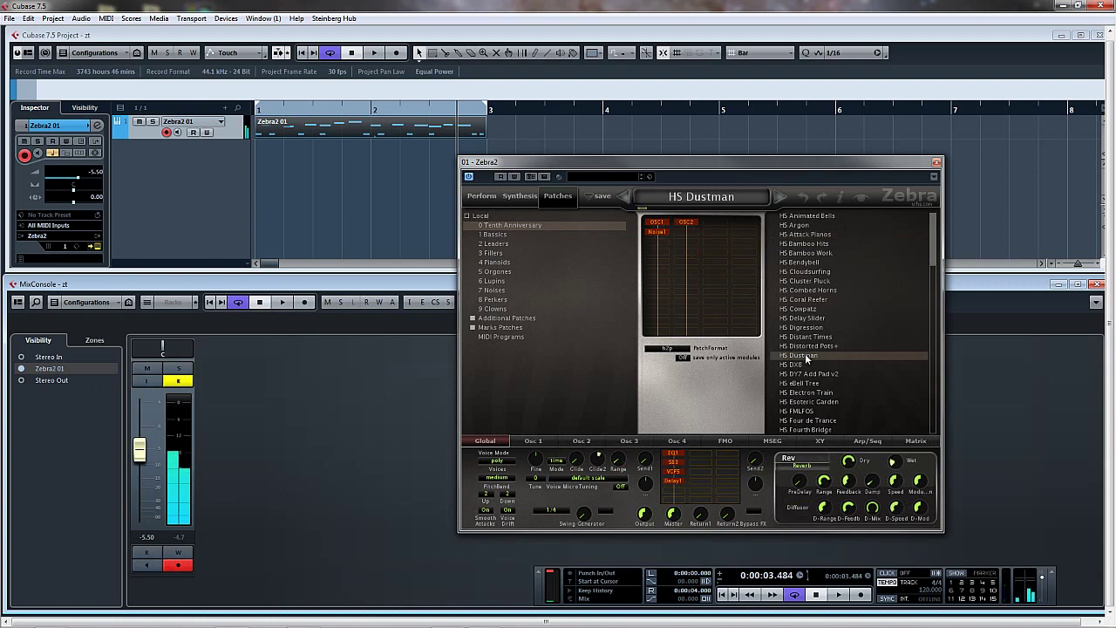
click(800, 365)
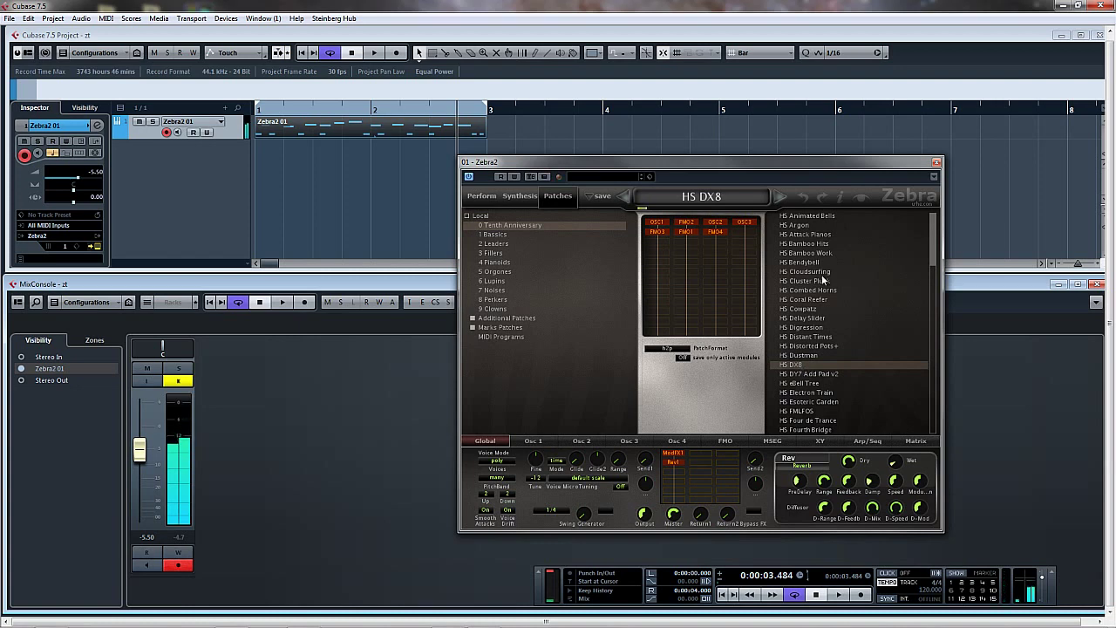
drag(935, 244, 877, 338)
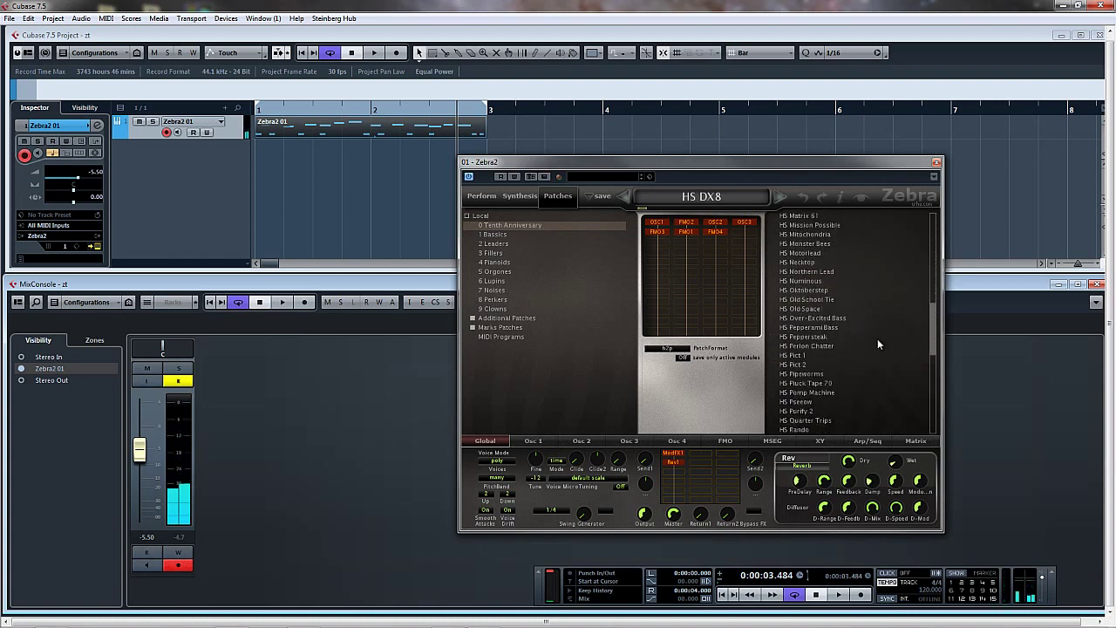
click(808, 337)
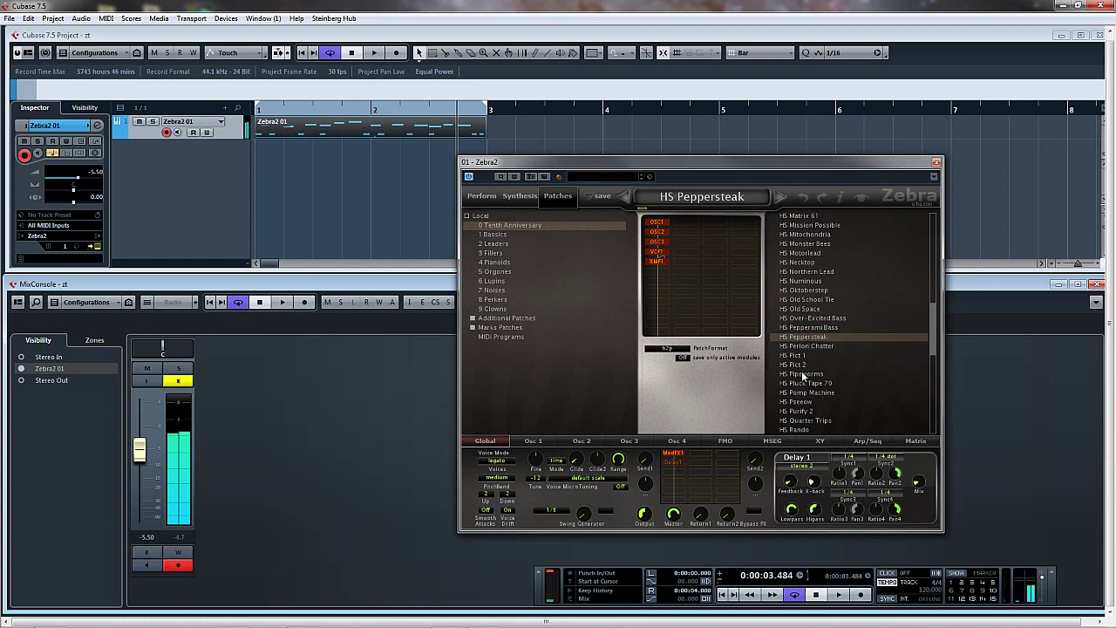
click(802, 374)
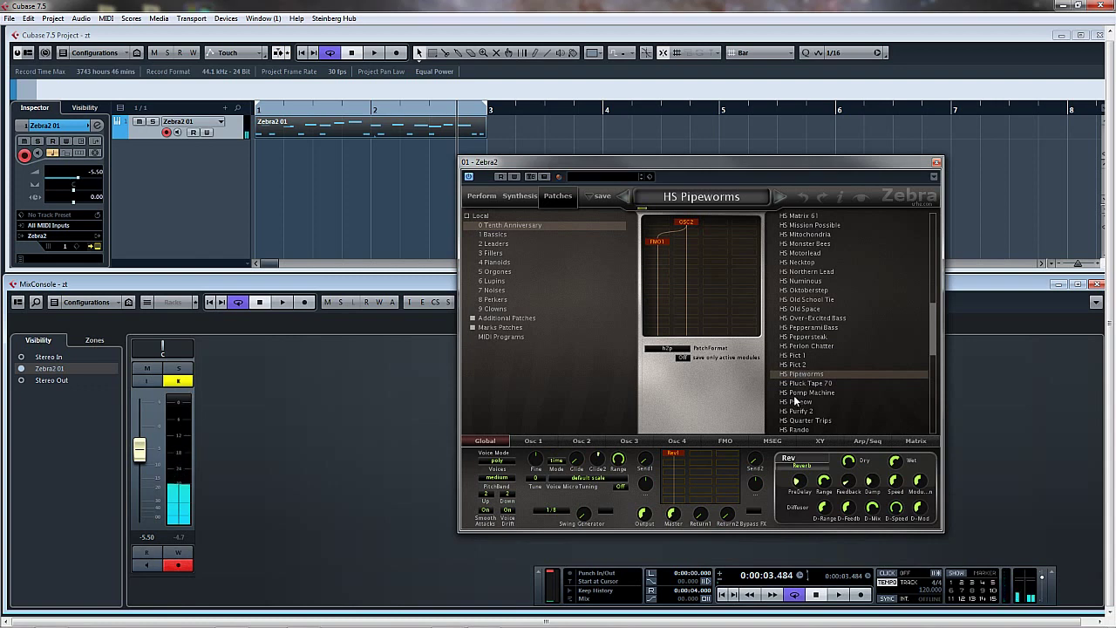
click(795, 393)
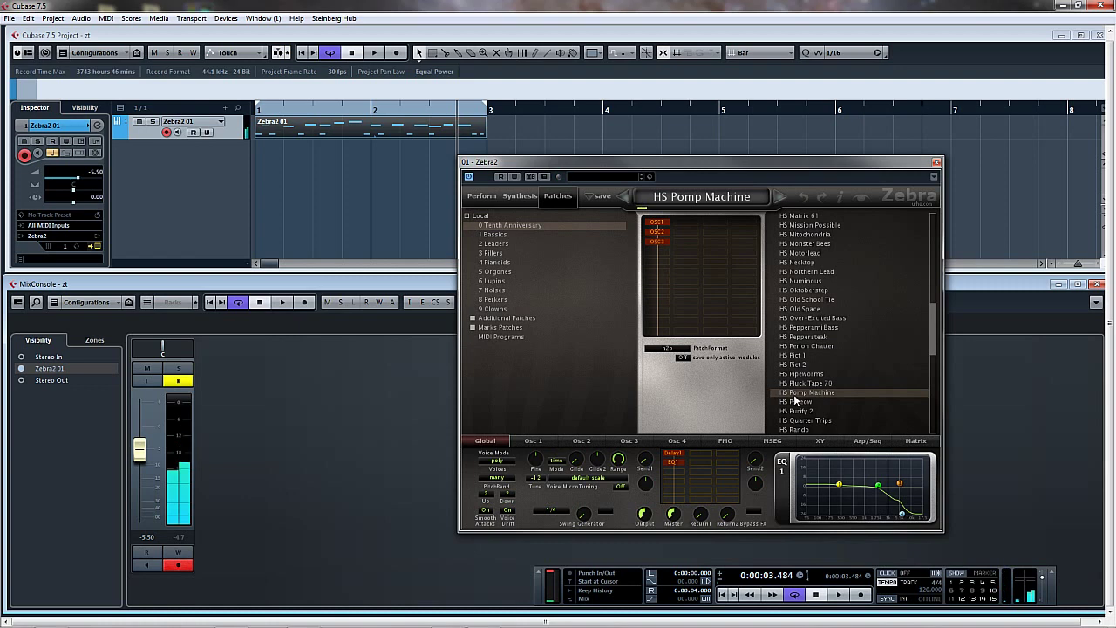
- Audition HS Umpalumpa and HS Uranium Railway, ending on HS Wrap Bass - clean
drag(932, 319, 925, 406)
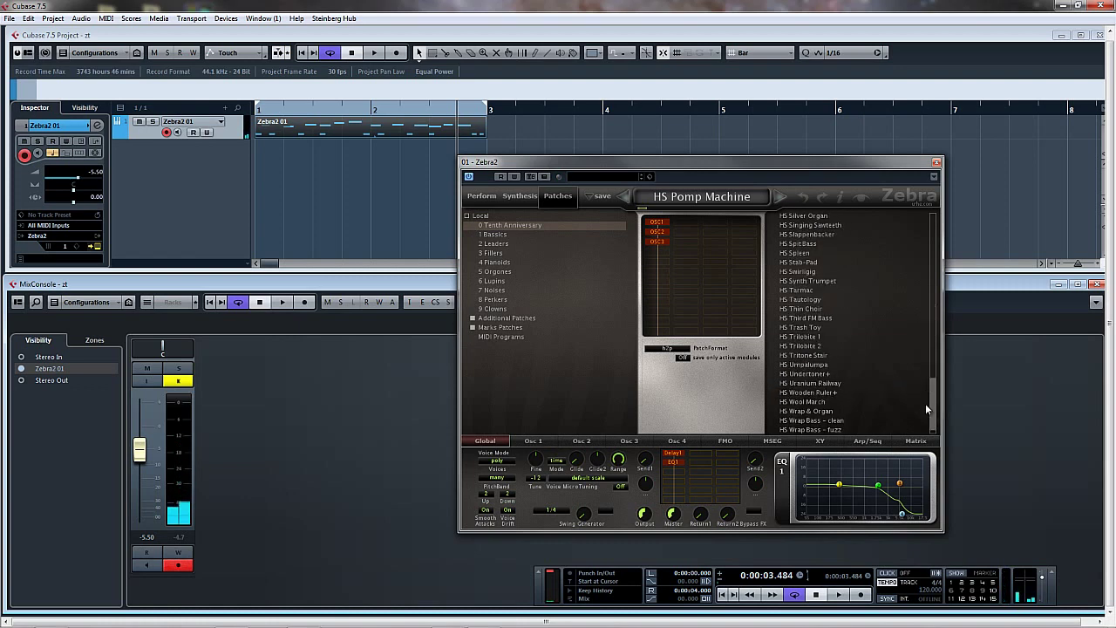
click(795, 355)
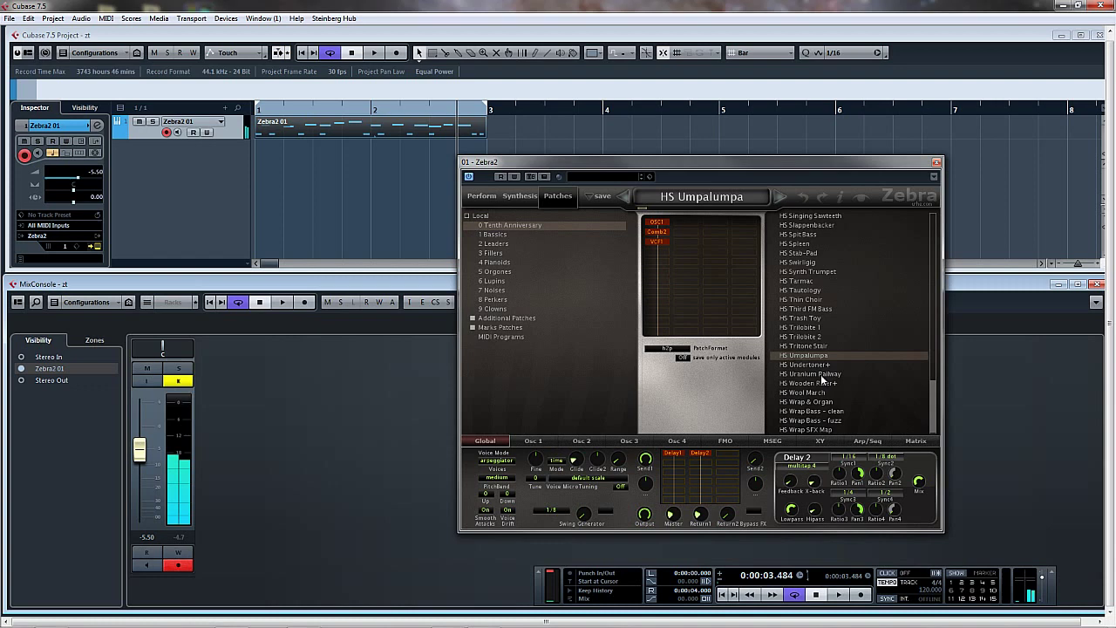
click(824, 374)
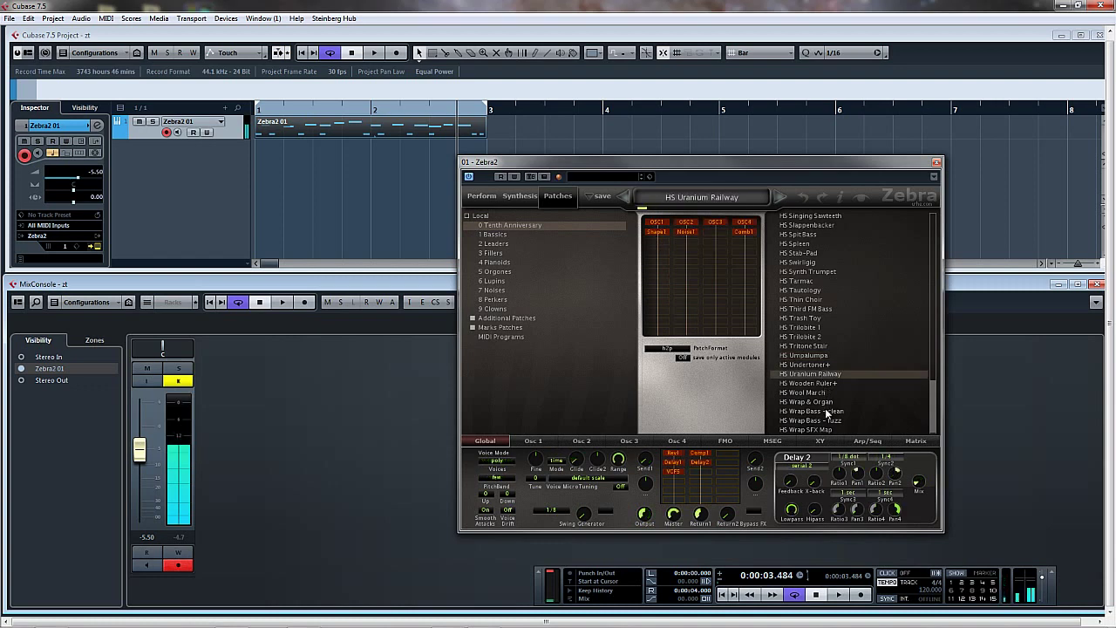
click(826, 410)
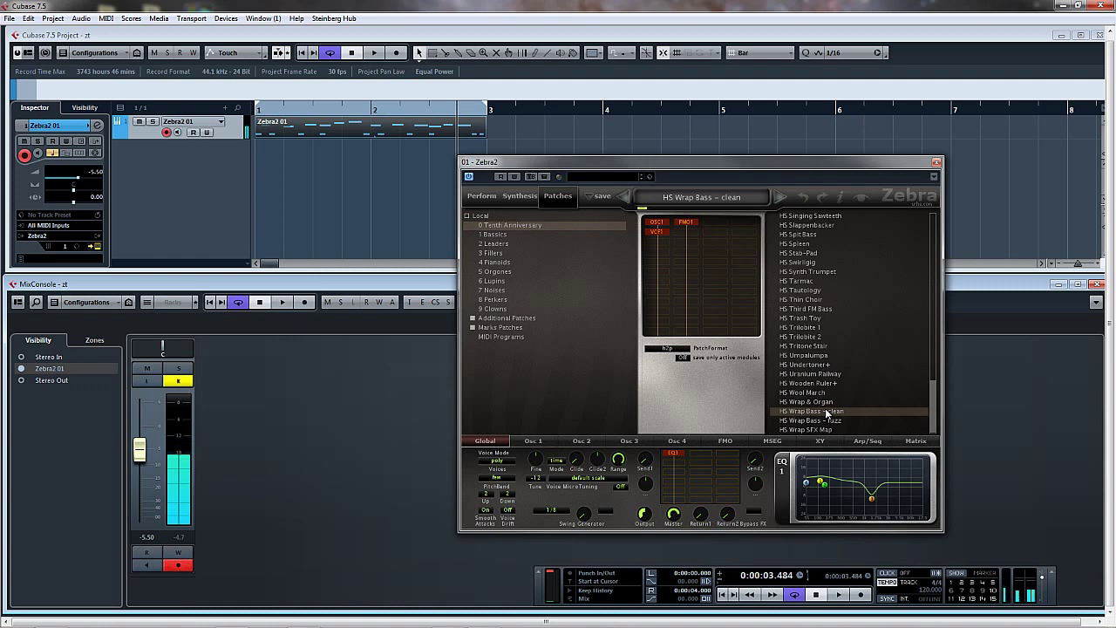
- Load HS Wrap Bass - fuzz, inspect its Dist1 module after VCF1, then return to the patch browser
click(828, 423)
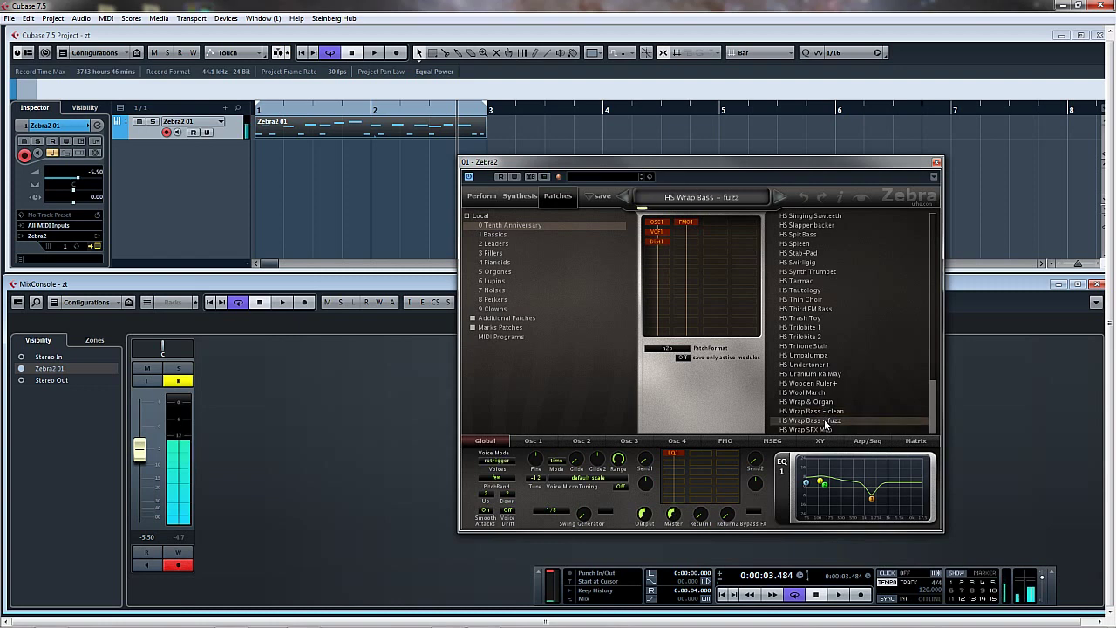
click(654, 246)
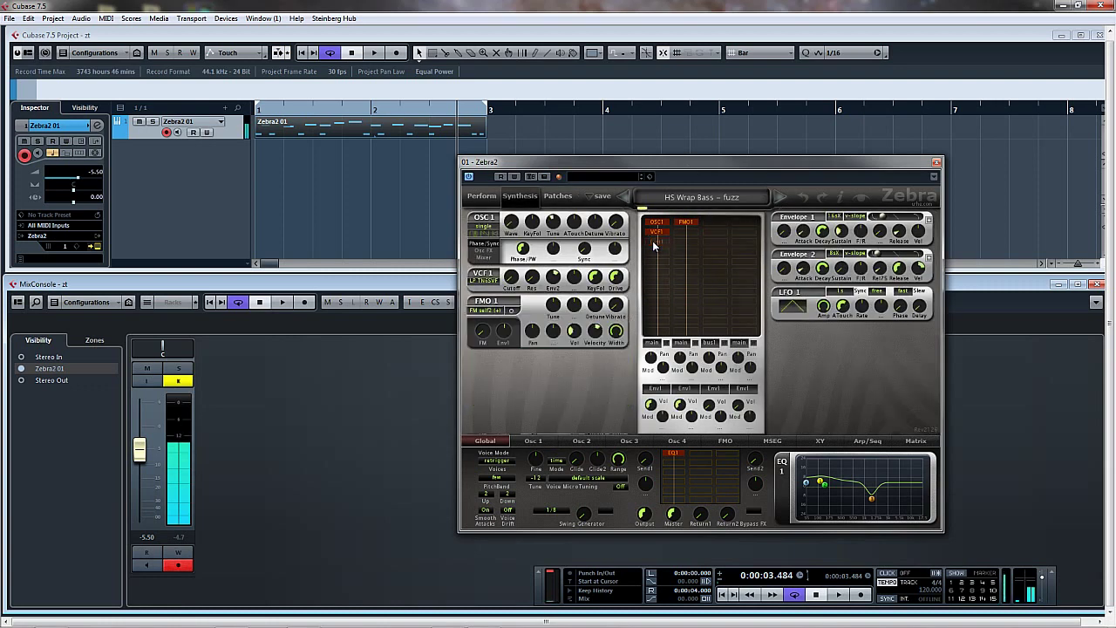
click(654, 243)
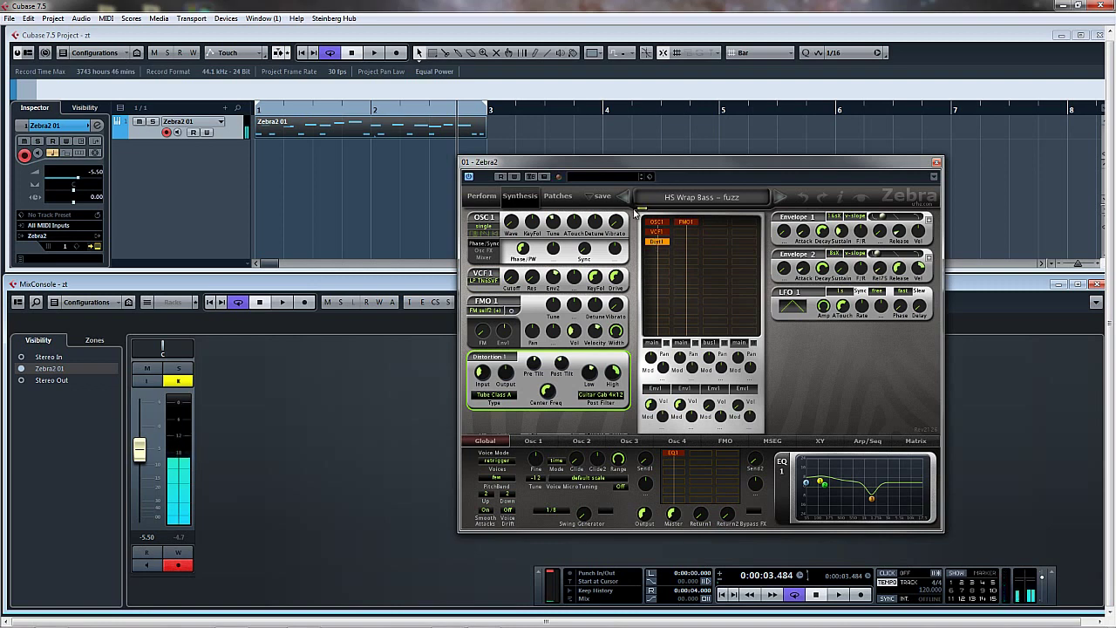
click(560, 195)
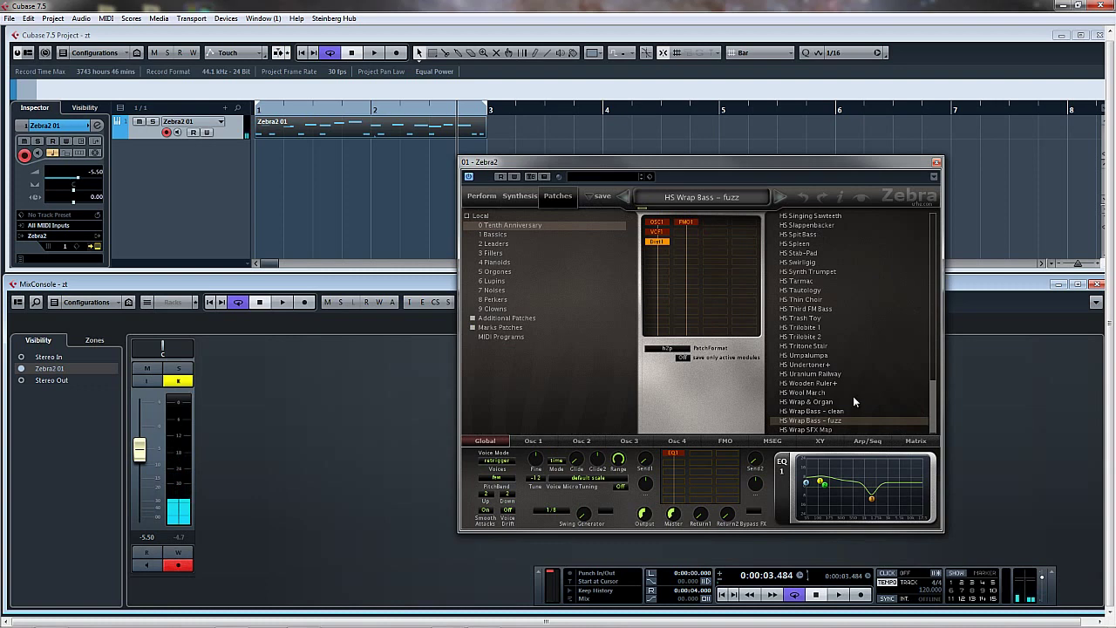
- Audition HS Third FM Bass, HS Rough Tongue Bass and HS Rocket 70
click(805, 309)
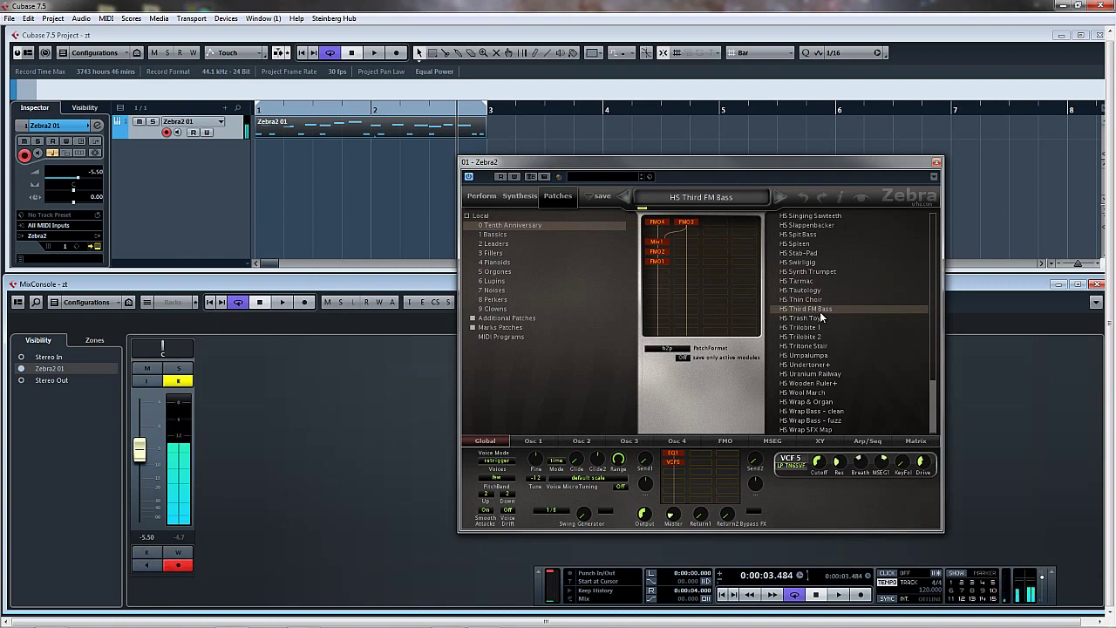
drag(933, 397, 931, 369)
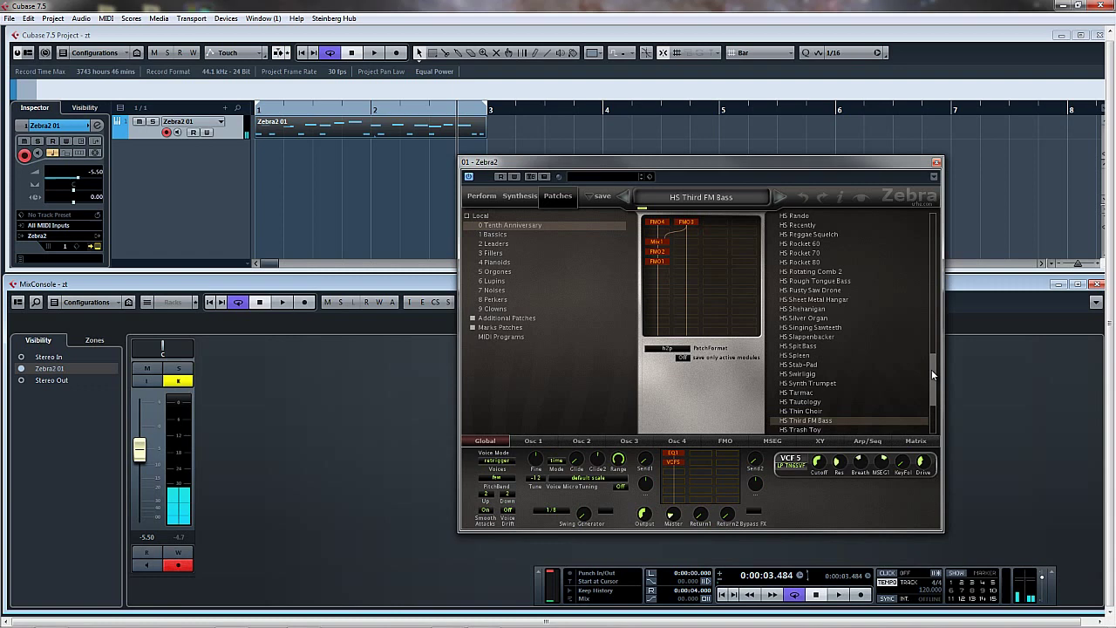
click(817, 282)
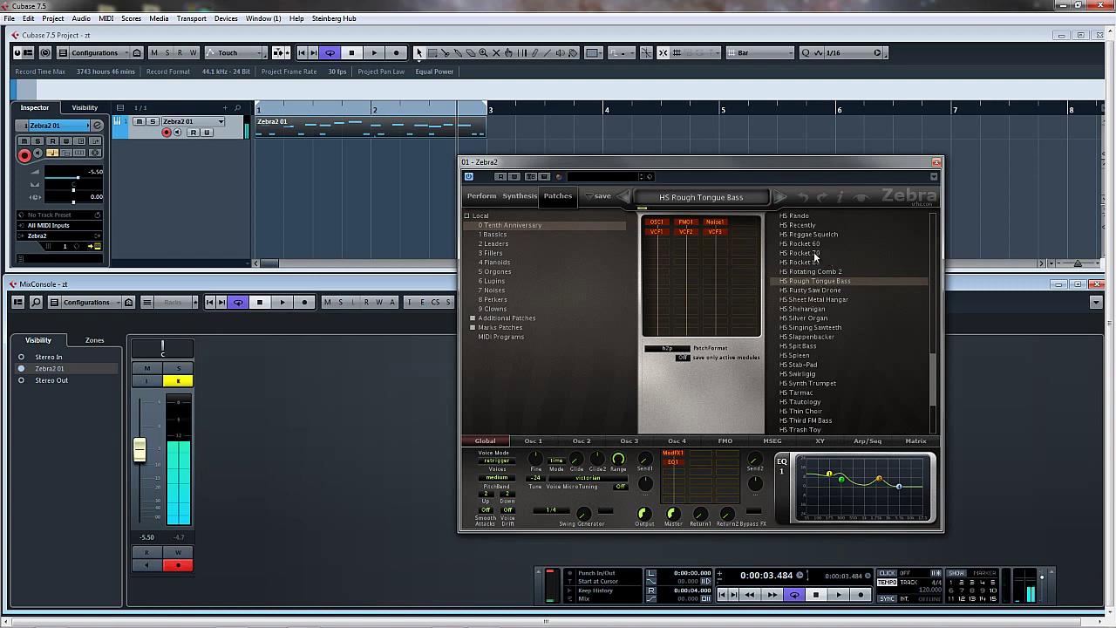
click(814, 252)
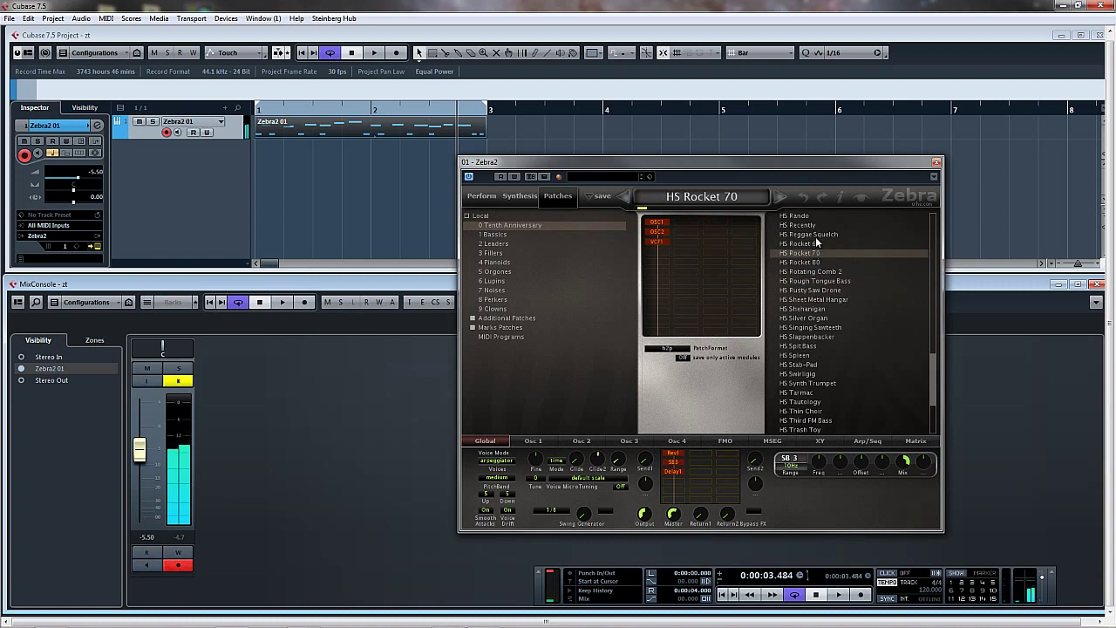
- Audition HS Reggae Squelch and HS Swirligig, finishing on HS Tautology
click(815, 236)
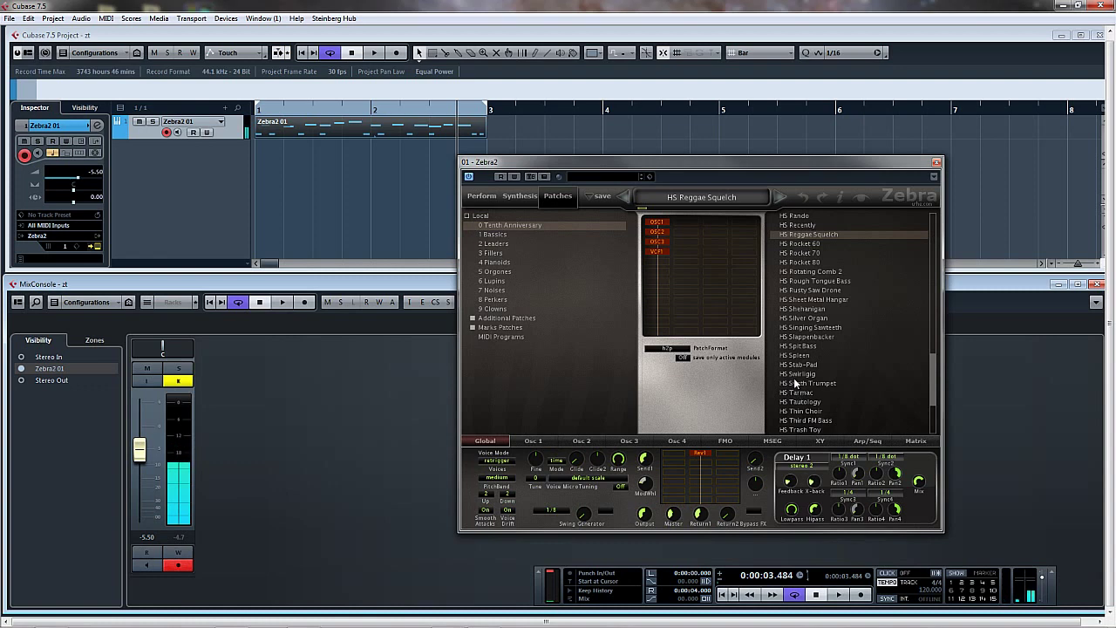
click(793, 375)
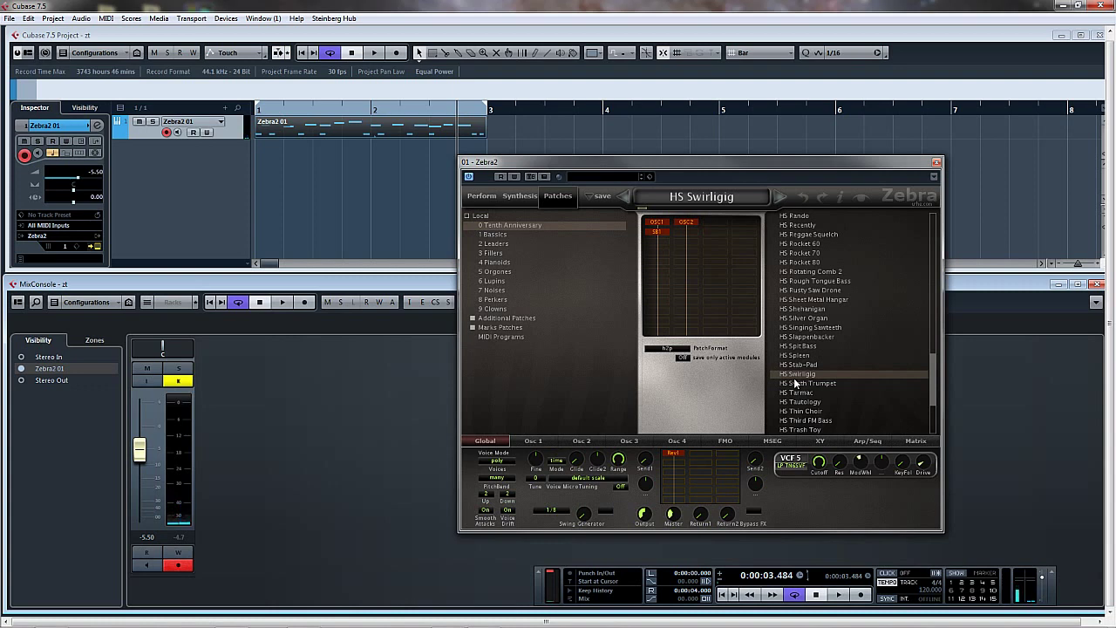
click(808, 402)
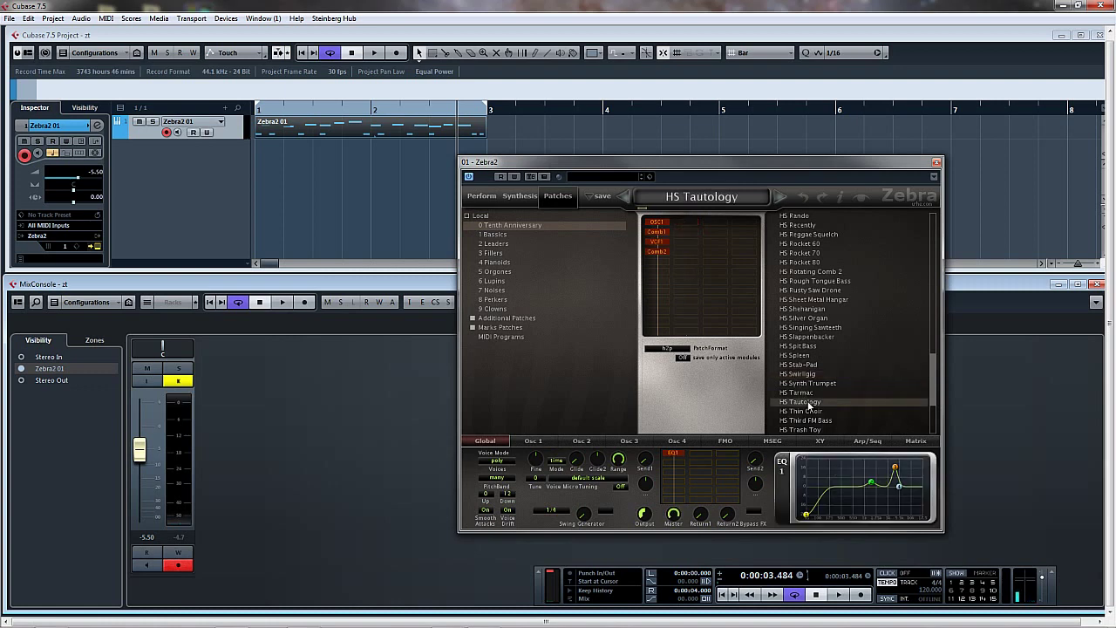